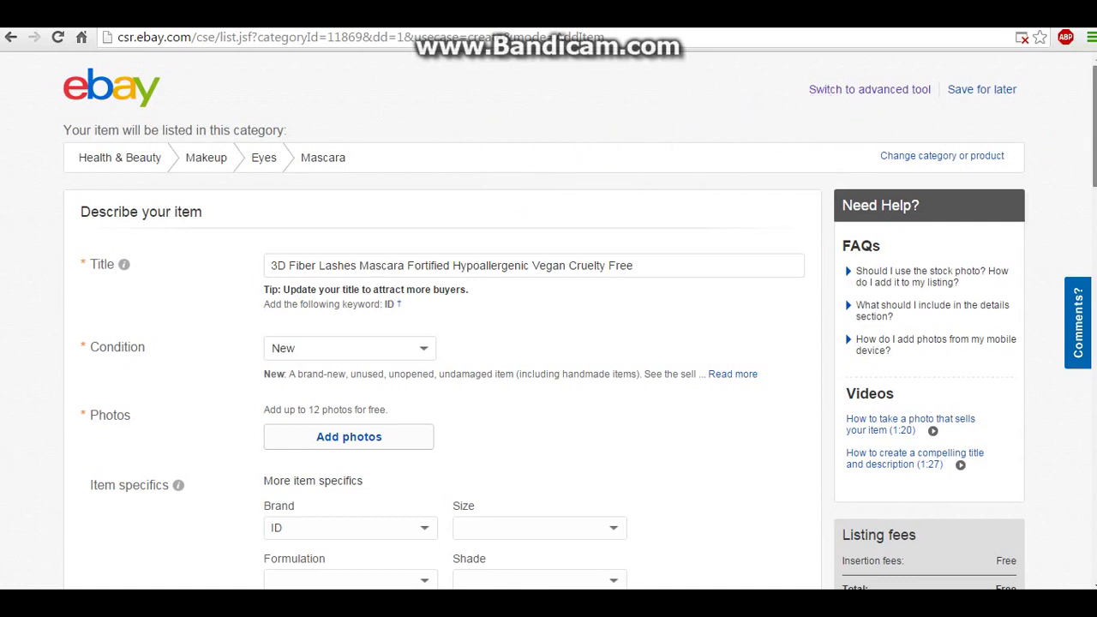
Step: Move the mascara listing into eBay's advanced listing tool, confirming the Switch dialog
{"action": "scroll", "coordinate": [548, 343], "scroll_direction": "down", "scroll_amount": 9}
{"action": "scroll", "coordinate": [549, 343], "scroll_direction": "down", "scroll_amount": 9}
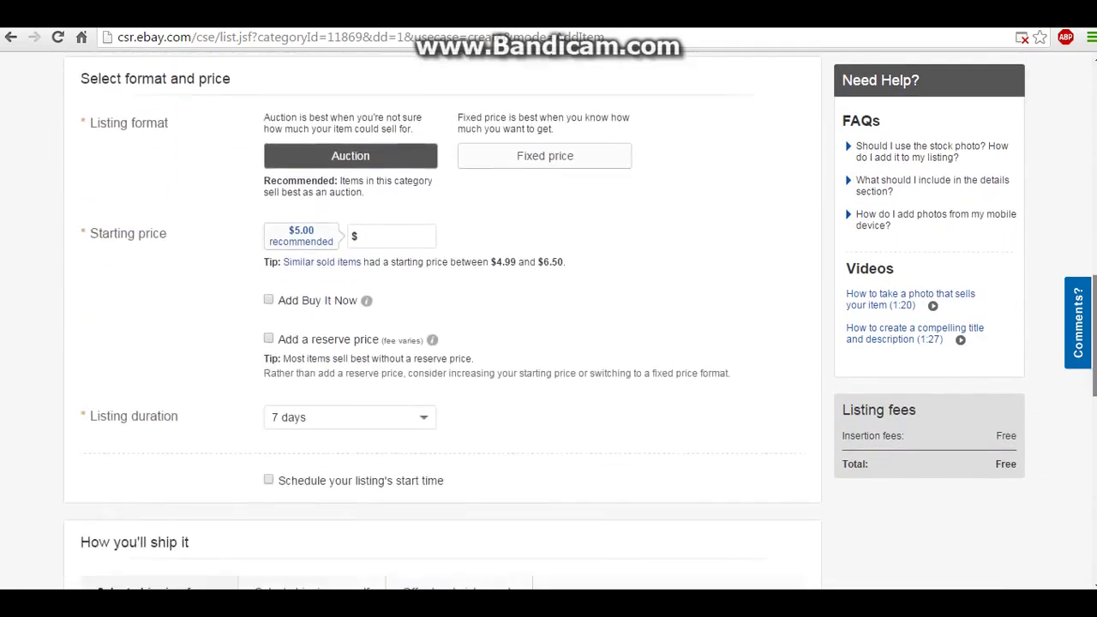
{"action": "scroll", "coordinate": [549, 343], "scroll_direction": "up", "scroll_amount": 6}
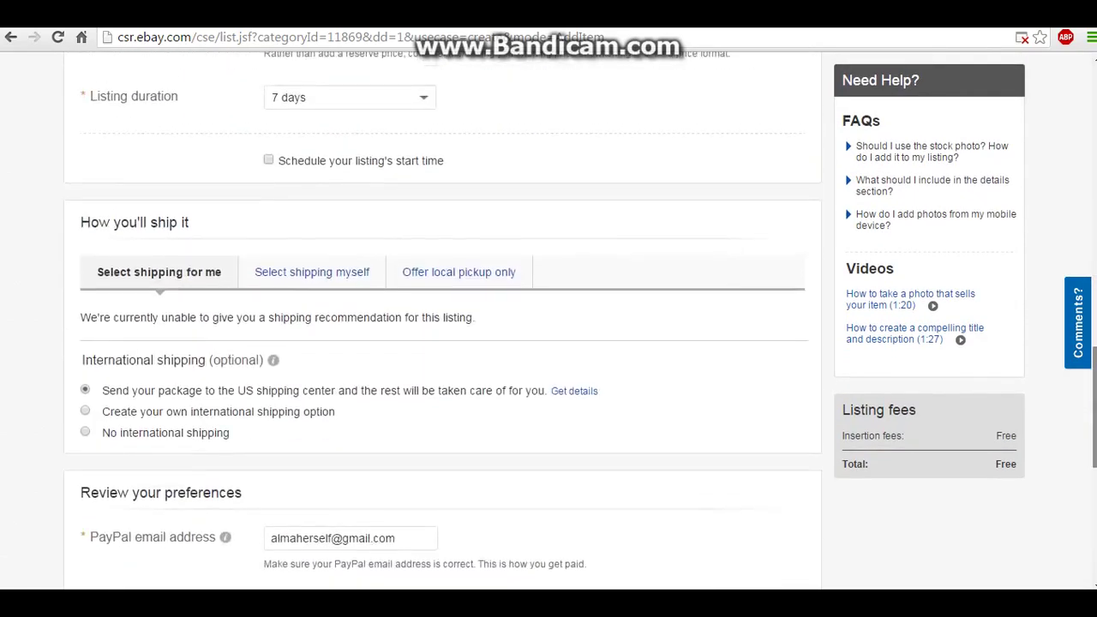
{"action": "left_click_drag", "start_coordinate": [1093, 332], "coordinate": [1077, 98]}
{"action": "scroll", "coordinate": [404, 354], "scroll_direction": "down", "scroll_amount": 5}
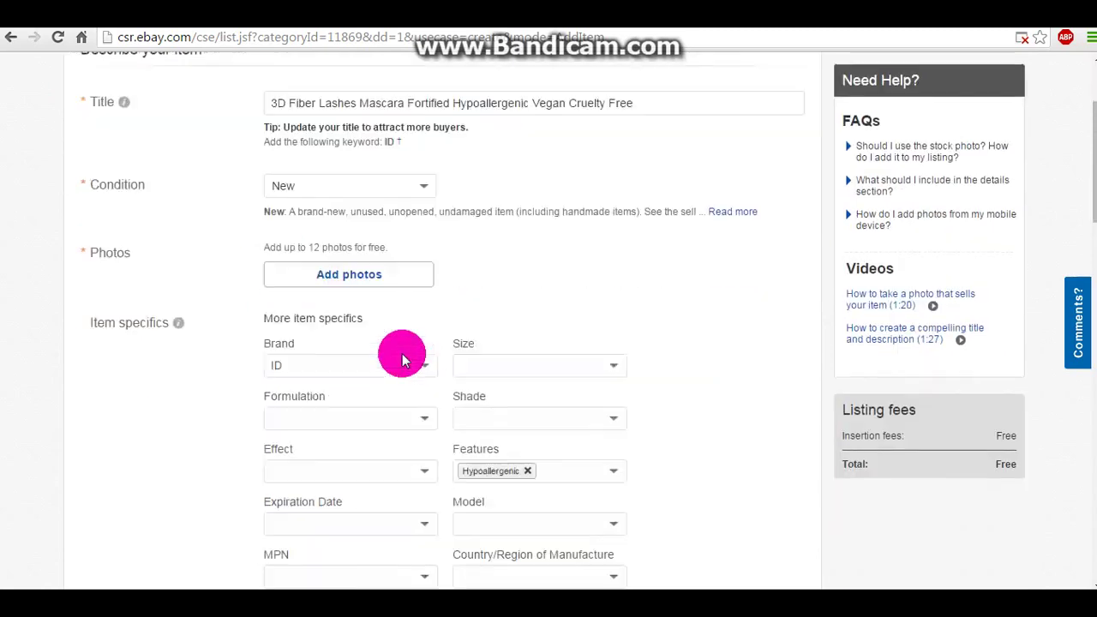
{"action": "scroll", "coordinate": [402, 353], "scroll_direction": "down", "scroll_amount": 2}
{"action": "scroll", "coordinate": [402, 353], "scroll_direction": "up", "scroll_amount": 2}
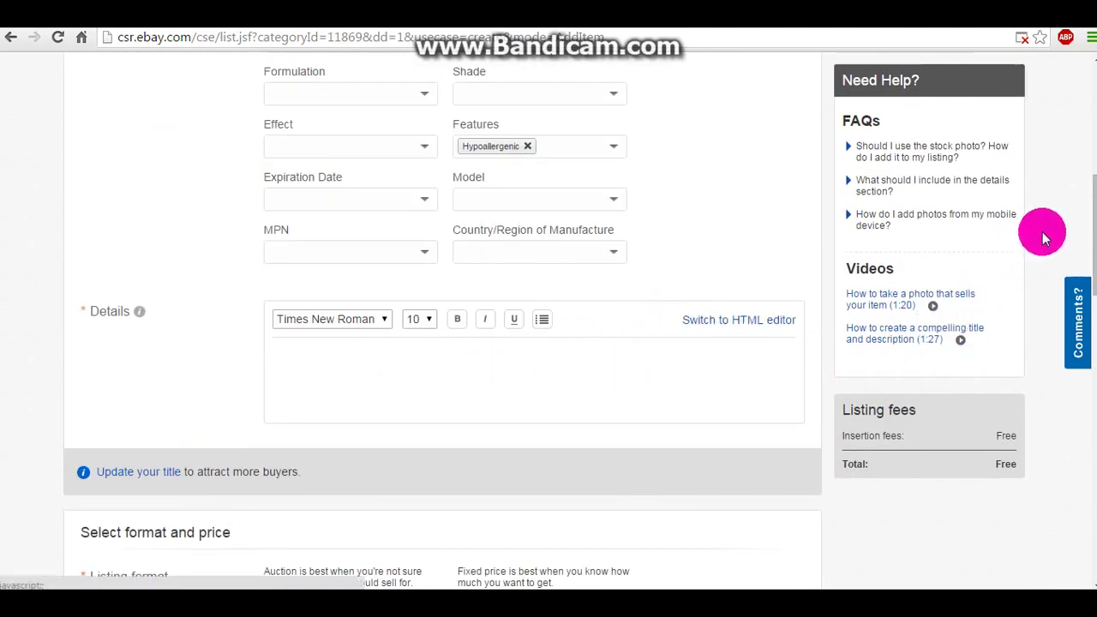
{"action": "left_click_drag", "start_coordinate": [1093, 236], "coordinate": [1057, 70]}
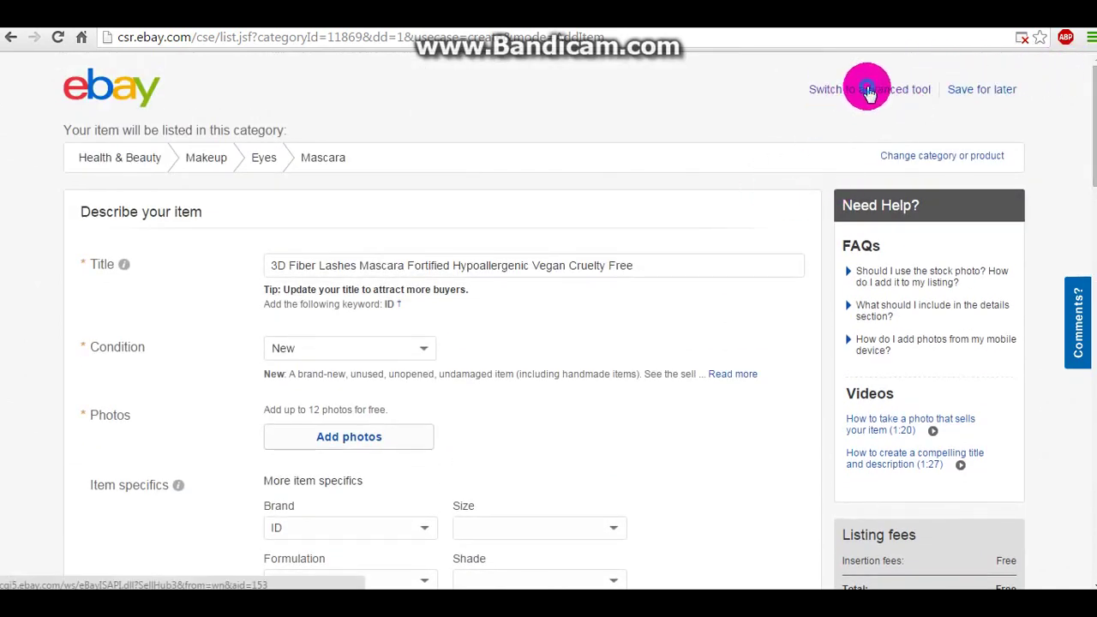
{"action": "left_click", "coordinate": [869, 91]}
{"action": "left_click", "coordinate": [678, 395]}
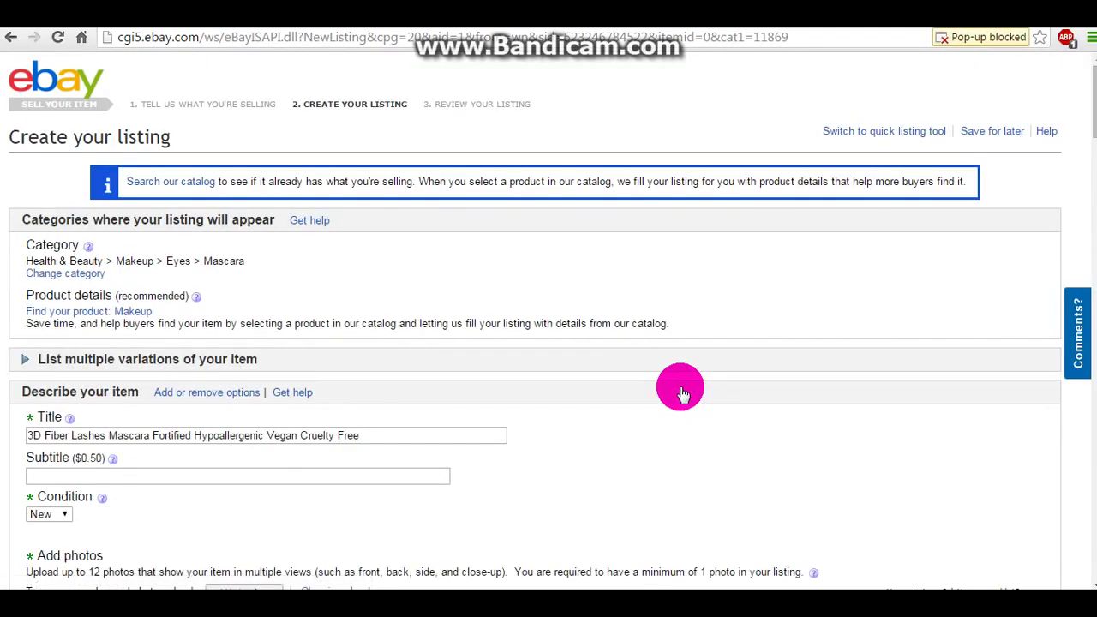
{"action": "scroll", "coordinate": [385, 396], "scroll_direction": "down", "scroll_amount": 4}
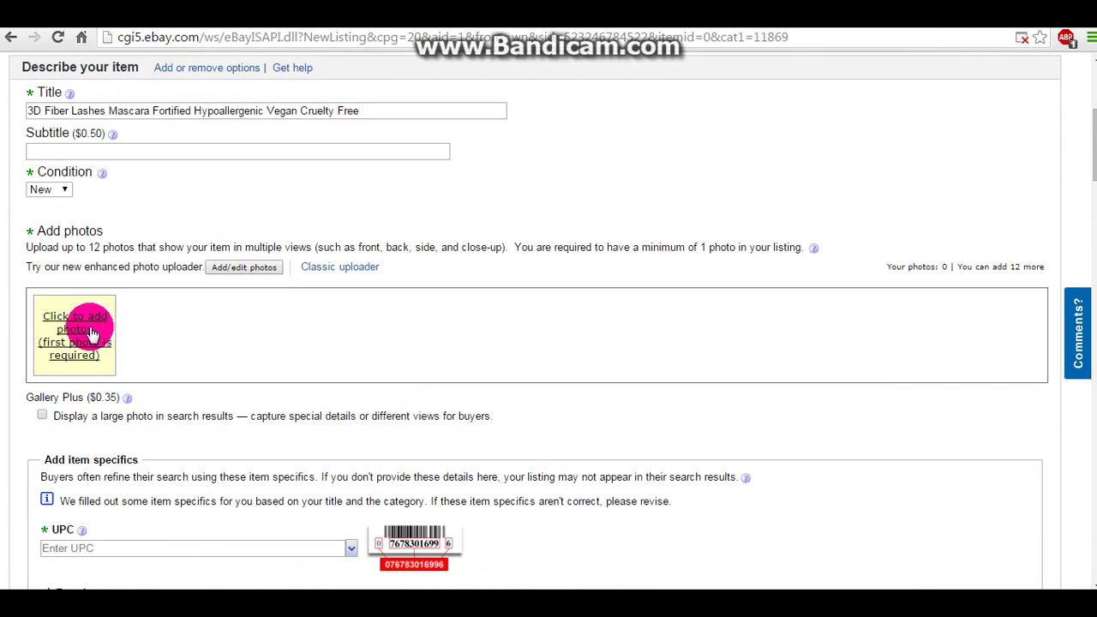
{"action": "scroll", "coordinate": [515, 340], "scroll_direction": "down", "scroll_amount": 3}
Step: Browse for listing photos, picking dpset1, set1gel and several other set1 images
{"action": "left_click", "coordinate": [86, 100]}
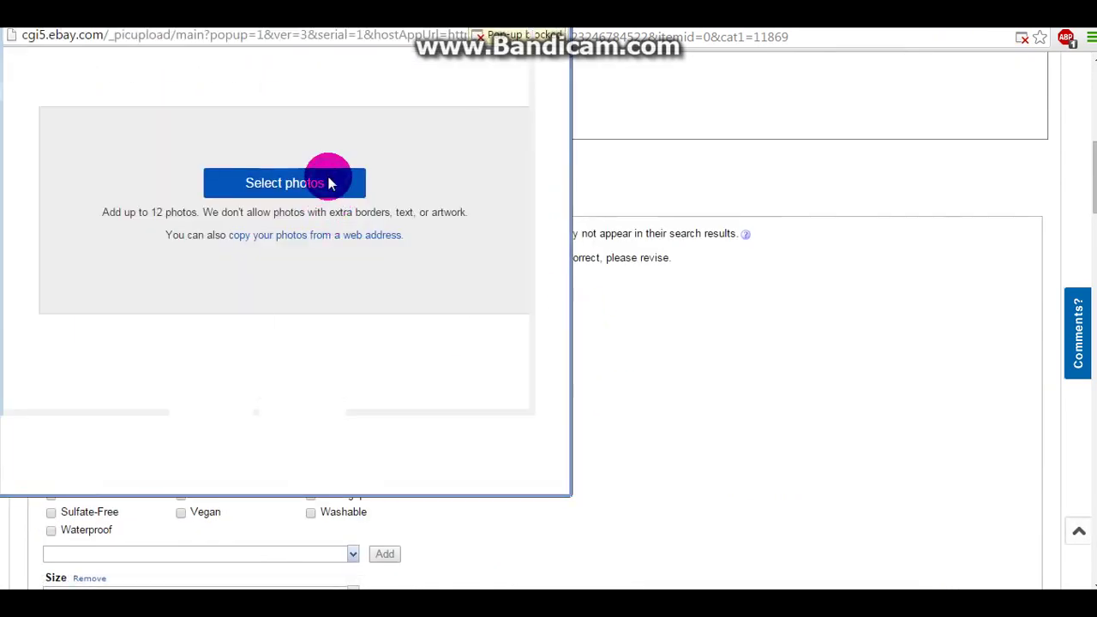
{"action": "left_click", "coordinate": [330, 183]}
{"action": "left_click", "coordinate": [311, 154]}
{"action": "left_click", "coordinate": [454, 142], "text": "ctrl"}
{"action": "left_click", "coordinate": [511, 137], "text": "ctrl"}
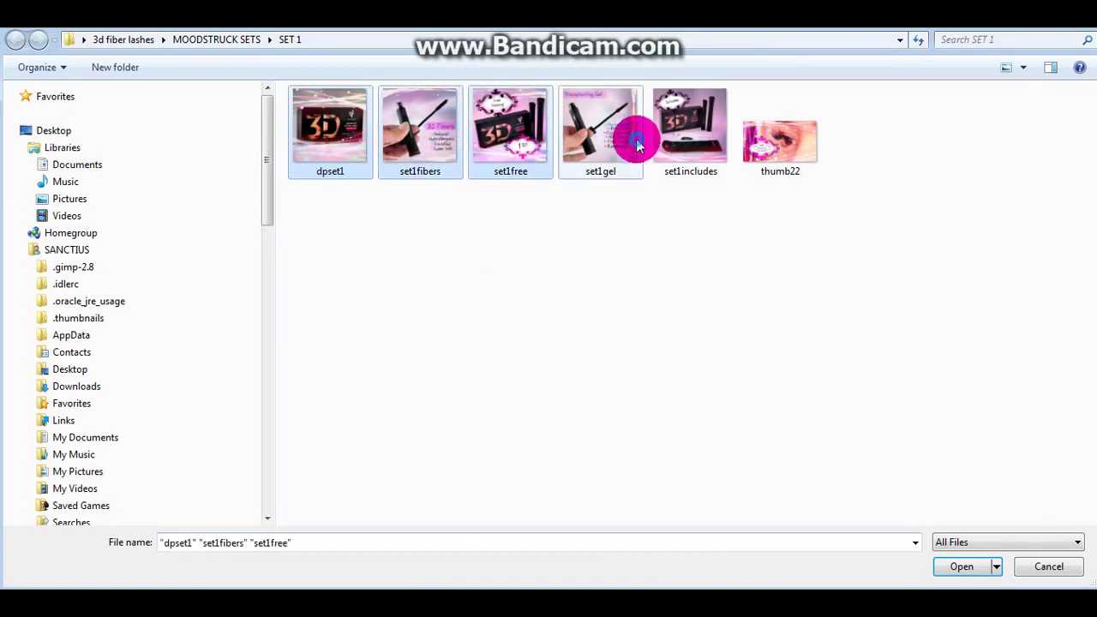
{"action": "left_click", "coordinate": [636, 139], "text": "ctrl"}
{"action": "left_click", "coordinate": [690, 137], "text": "ctrl"}
{"action": "left_click", "coordinate": [775, 137], "text": "ctrl"}
Step: Narrow the selection to dpset1 and set1gel and upload them as the listing photos
{"action": "left_click", "coordinate": [690, 142], "text": "ctrl"}
{"action": "left_click", "coordinate": [797, 153], "text": "ctrl"}
{"action": "left_click", "coordinate": [475, 153], "text": "ctrl"}
{"action": "left_click", "coordinate": [448, 152], "text": "ctrl"}
{"action": "left_click", "coordinate": [955, 566]}
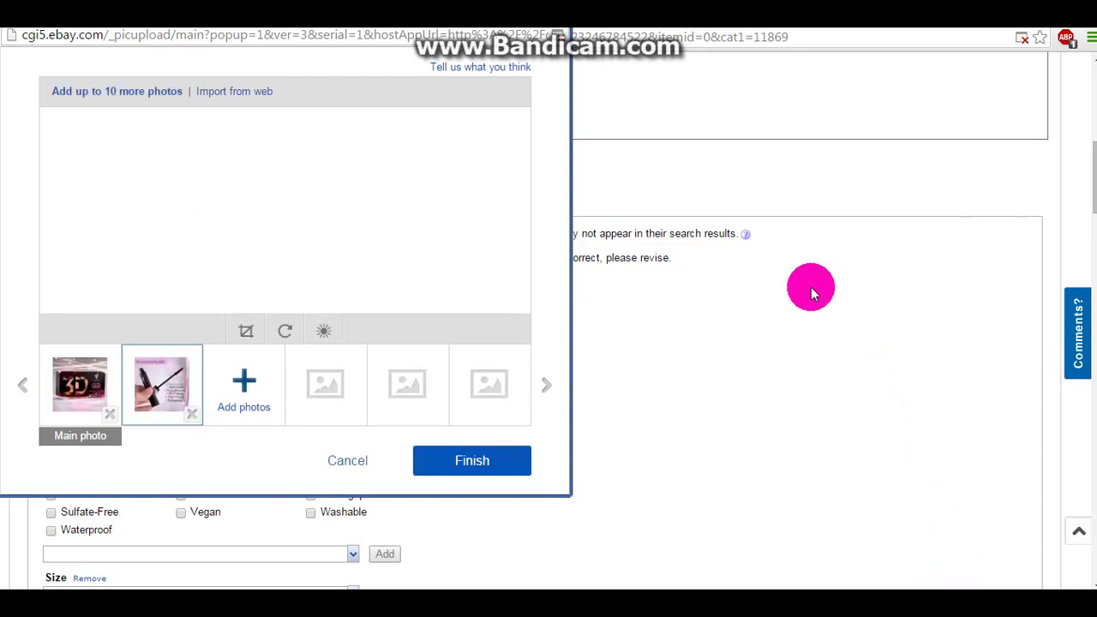
{"action": "left_click", "coordinate": [463, 474]}
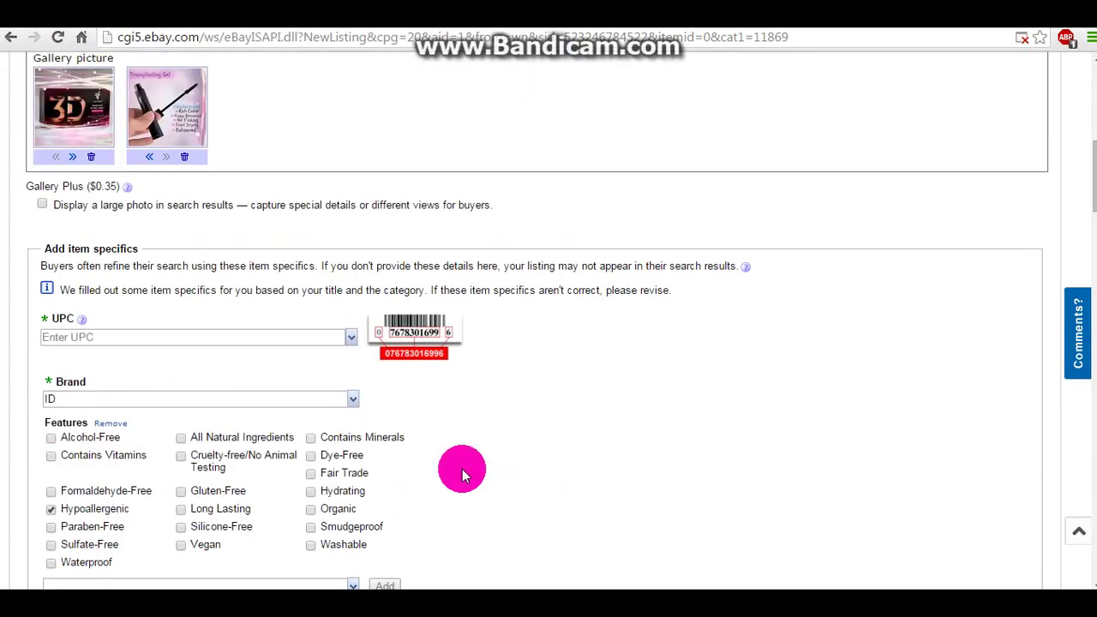
Step: Set the empty description to Standard mode with a chosen font colour and centre alignment
{"action": "scroll", "coordinate": [214, 356], "scroll_direction": "down", "scroll_amount": 5}
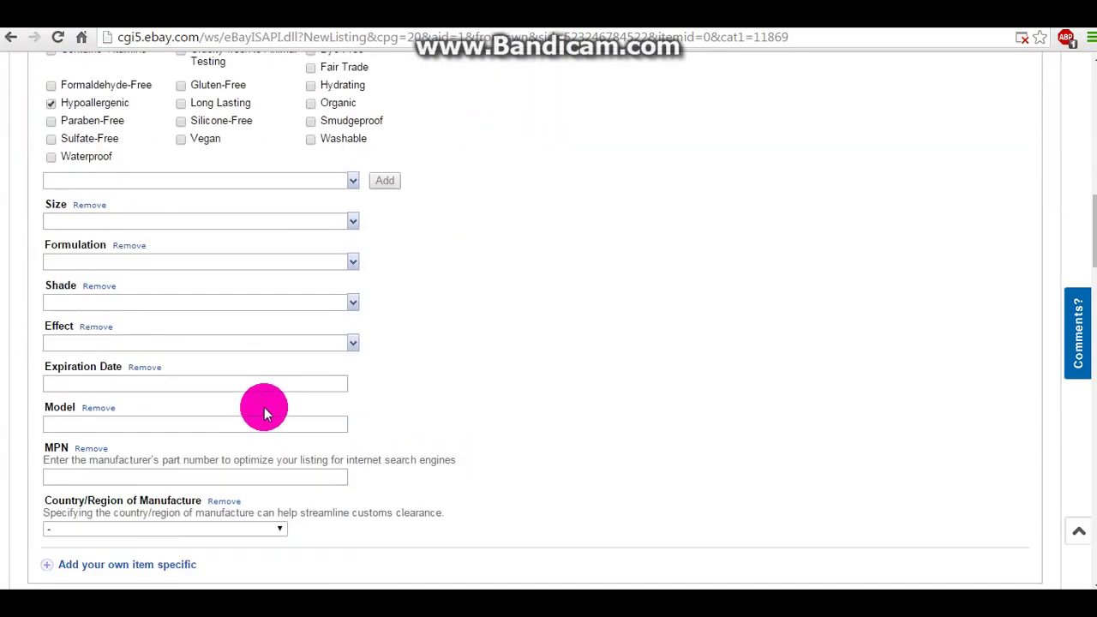
{"action": "scroll", "coordinate": [264, 413], "scroll_direction": "down", "scroll_amount": 6}
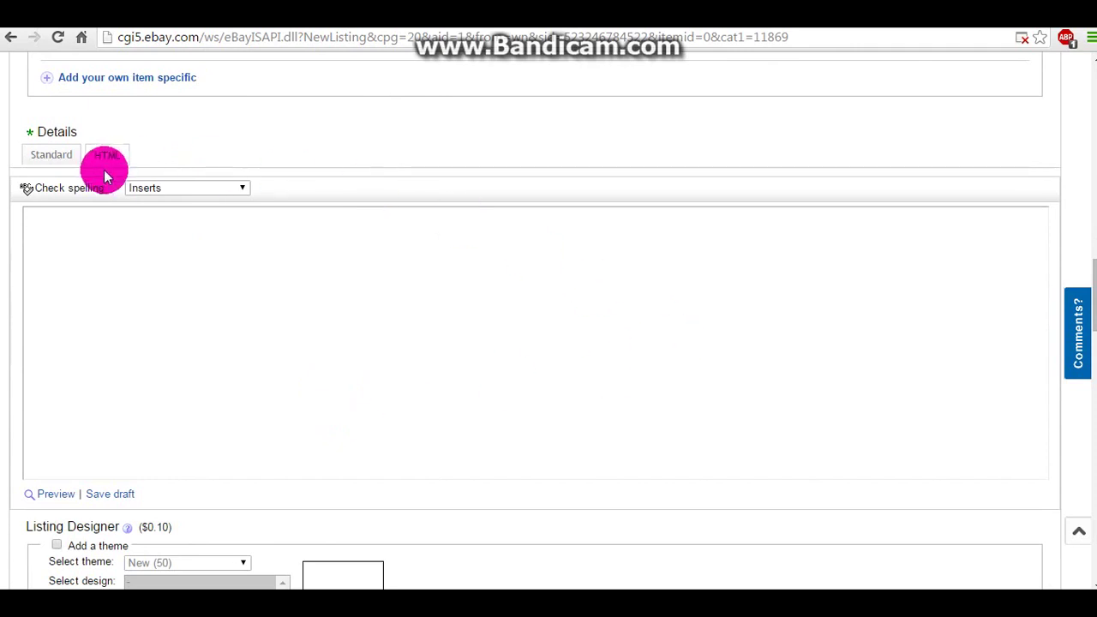
{"action": "left_click", "coordinate": [469, 257]}
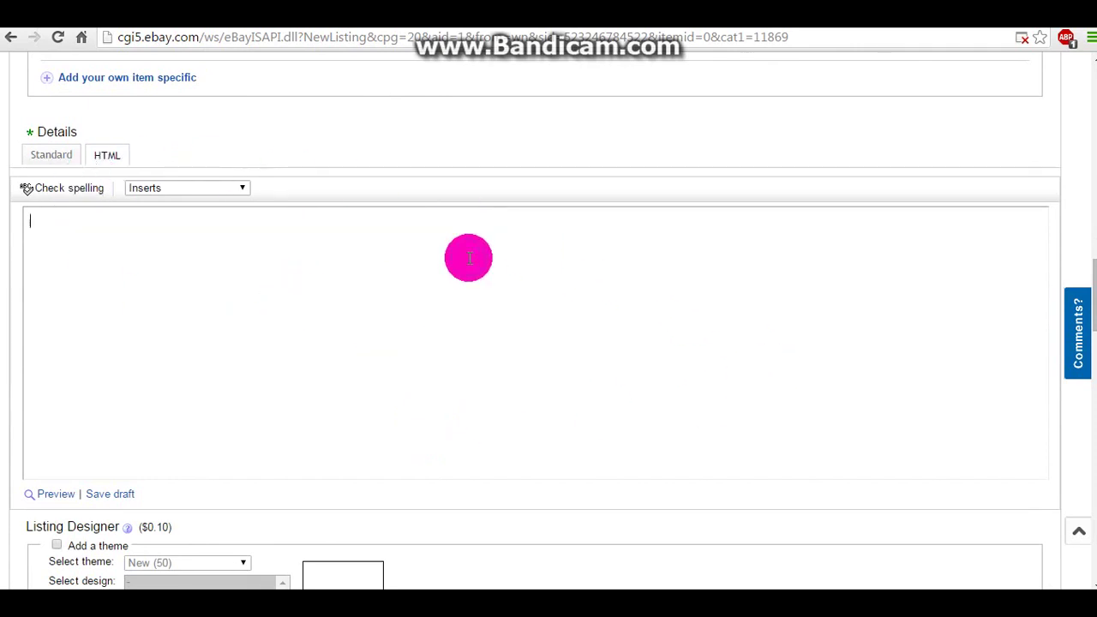
{"action": "left_click", "coordinate": [50, 163]}
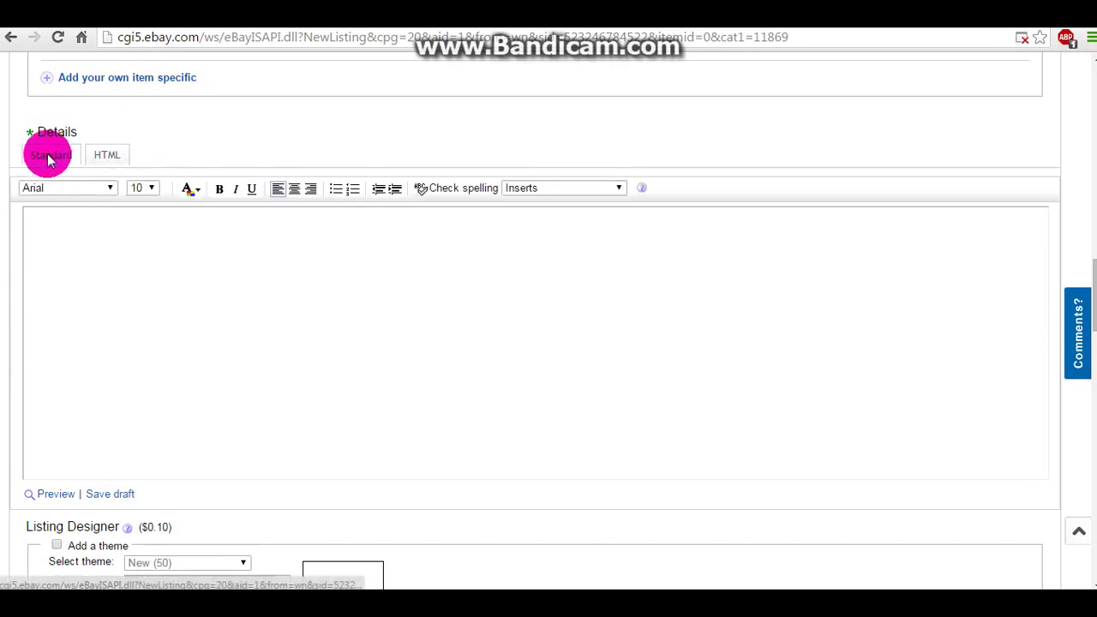
{"action": "left_click", "coordinate": [107, 157]}
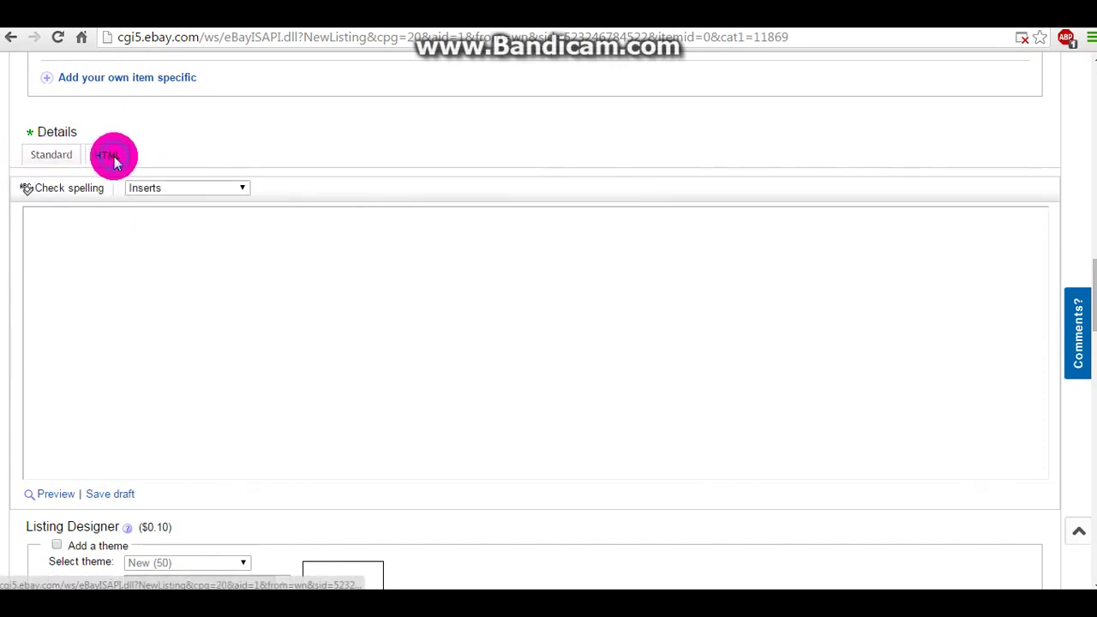
{"action": "left_click", "coordinate": [55, 155]}
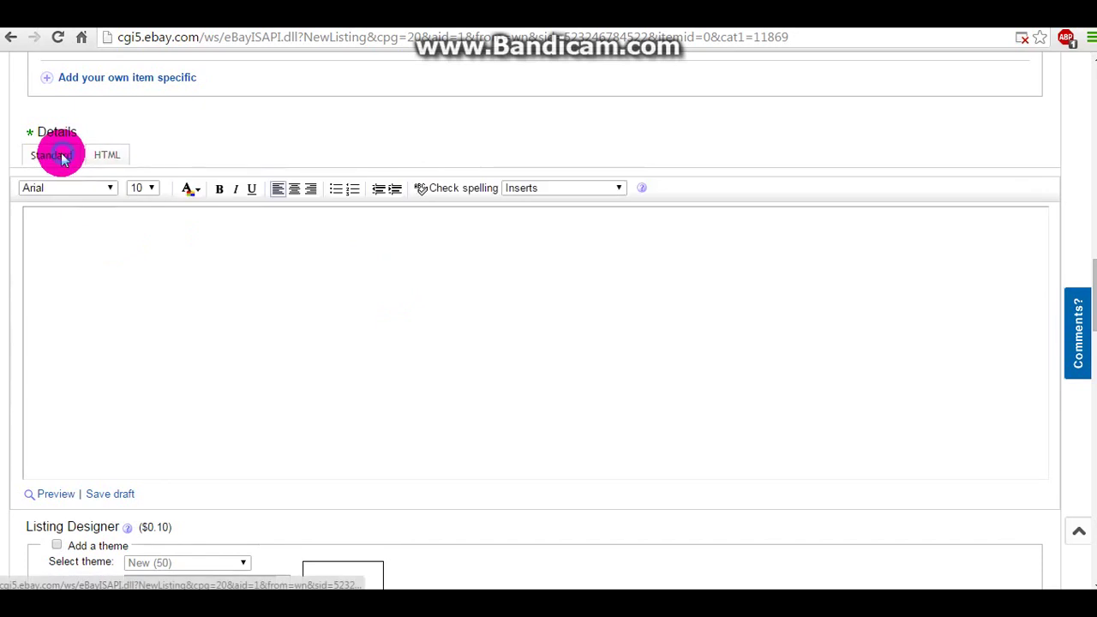
{"action": "left_click", "coordinate": [195, 189]}
{"action": "left_click", "coordinate": [333, 239]}
{"action": "left_click", "coordinate": [295, 189]}
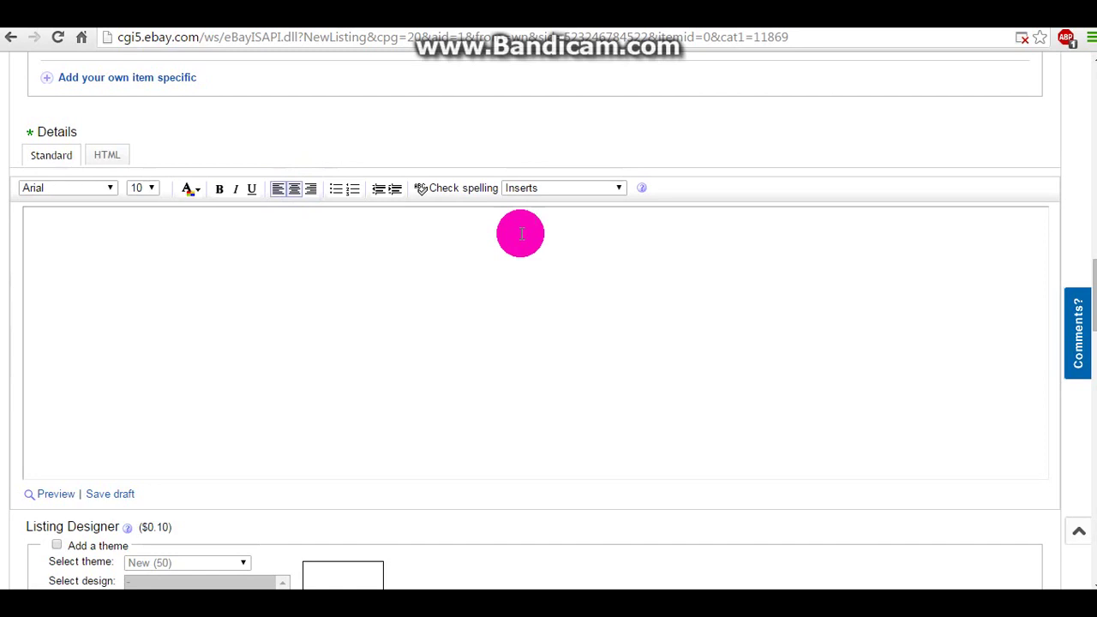
Step: Paste the '3D Fiber Lashes Mascara Fortified Hypoallergenic Vegan Cruelty Free' title and make it 24-point
{"action": "type", "text": "3D Fiber Lashes Mascara Fortified Hypoallergenic Vegan Cruelty Free"}
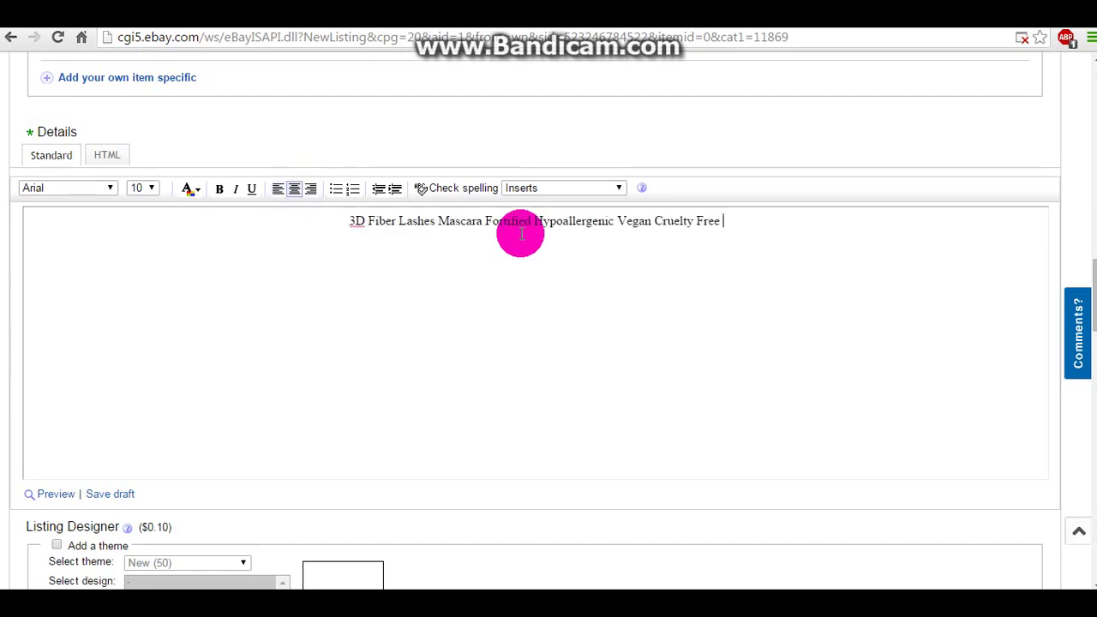
{"action": "left_click_drag", "start_coordinate": [727, 221], "coordinate": [325, 196]}
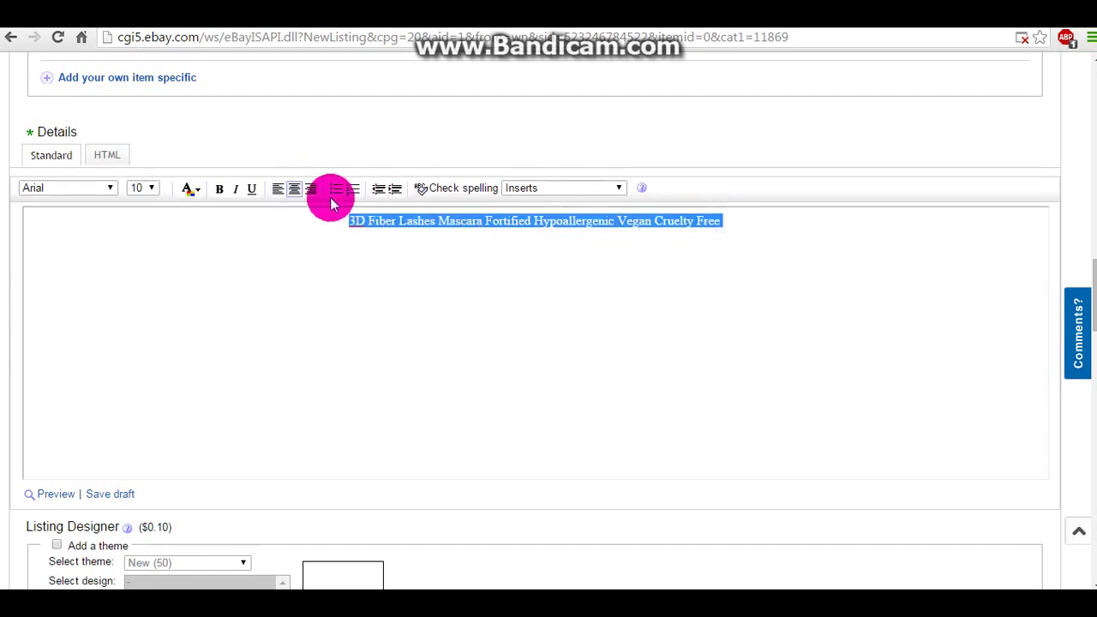
{"action": "left_click", "coordinate": [146, 187]}
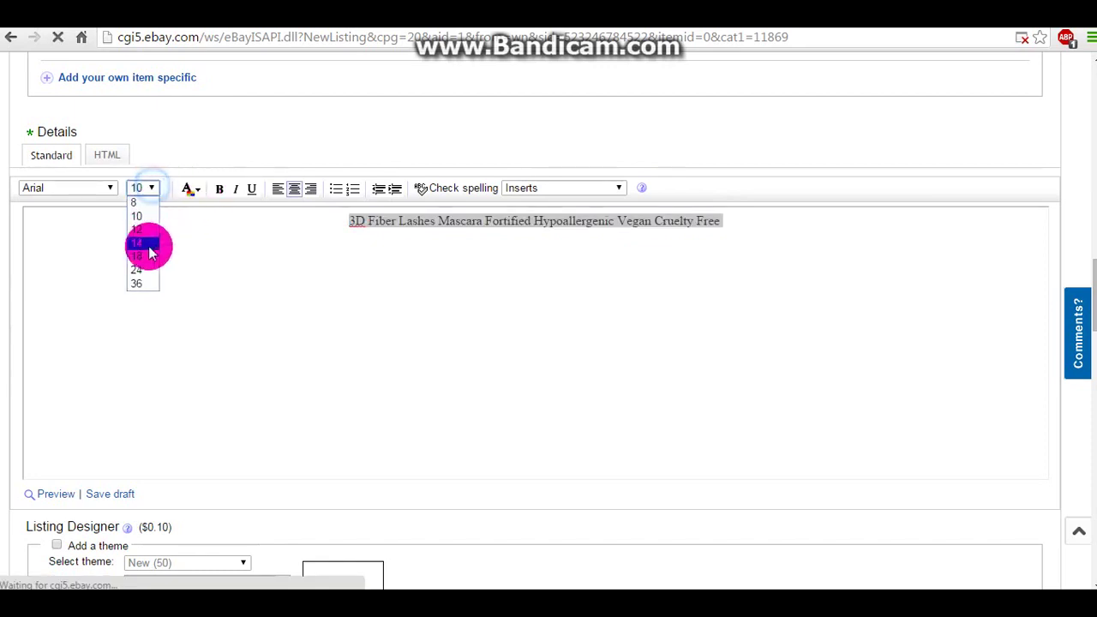
{"action": "left_click", "coordinate": [143, 270]}
{"action": "left_click", "coordinate": [556, 313]}
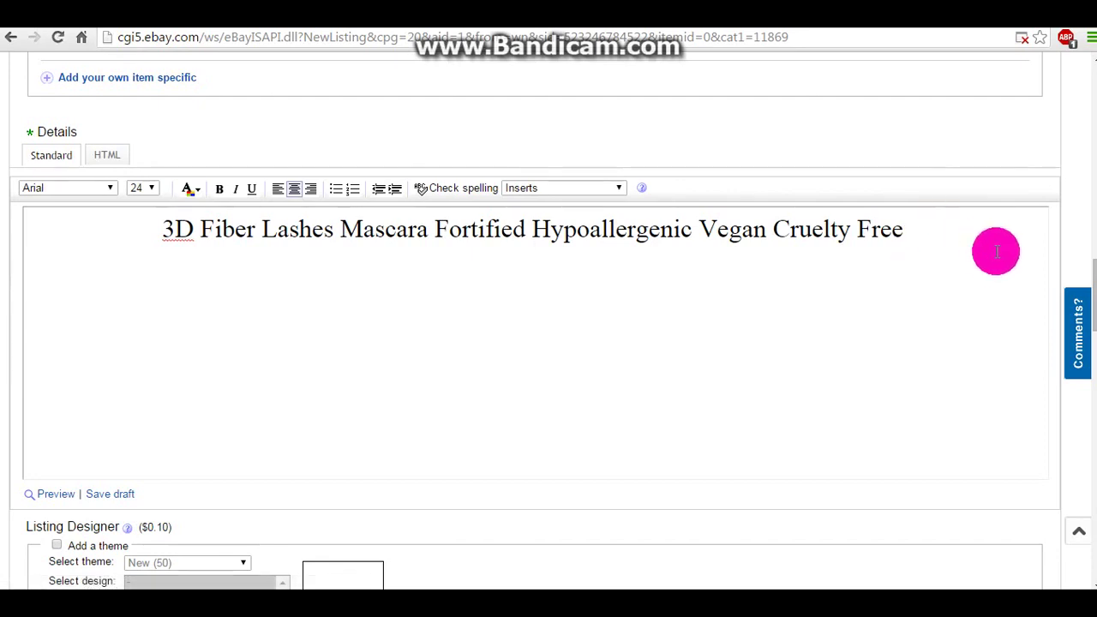
{"action": "left_click_drag", "start_coordinate": [918, 228], "coordinate": [107, 232]}
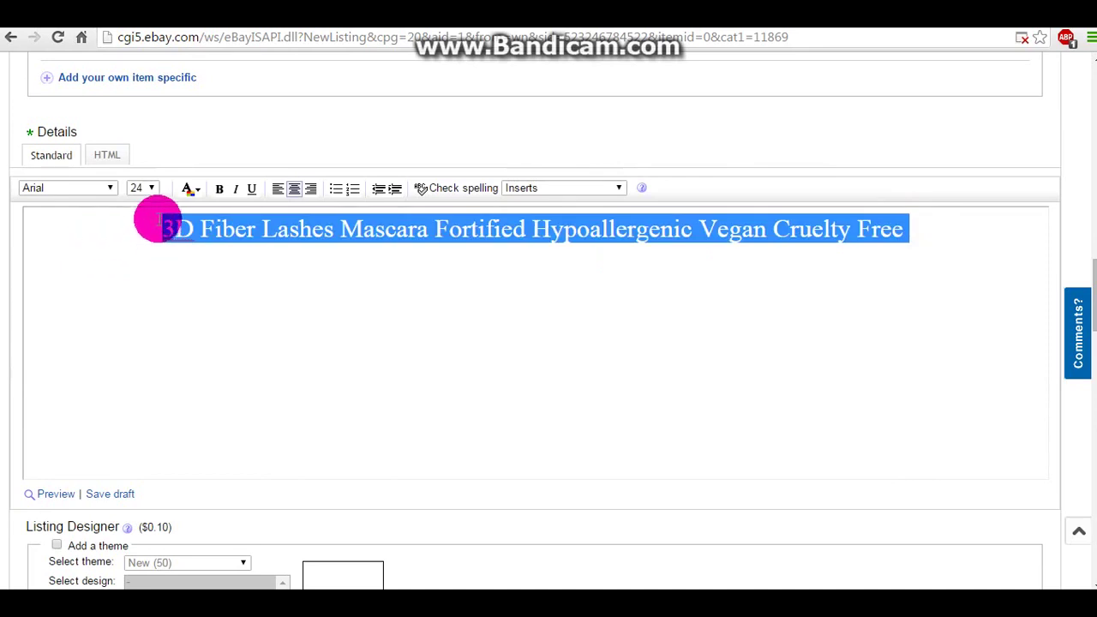
{"action": "left_click", "coordinate": [403, 275]}
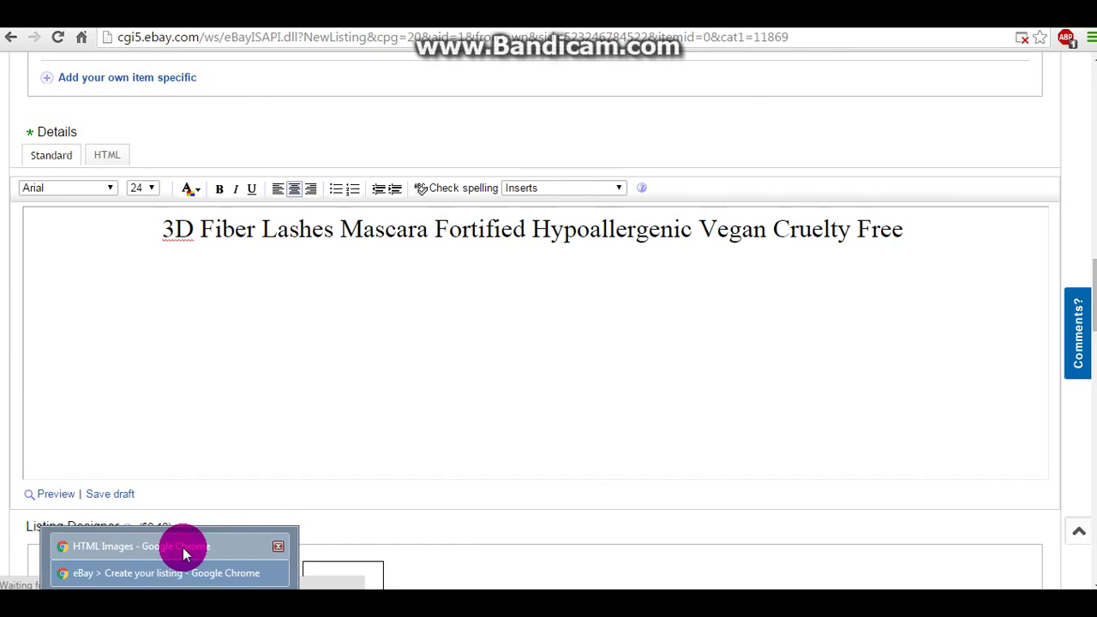
Step: Leave the eBay listing and bring up the WordPad notes on adding description links
{"action": "left_click", "coordinate": [183, 548]}
{"action": "key", "text": "alt+Tab"}
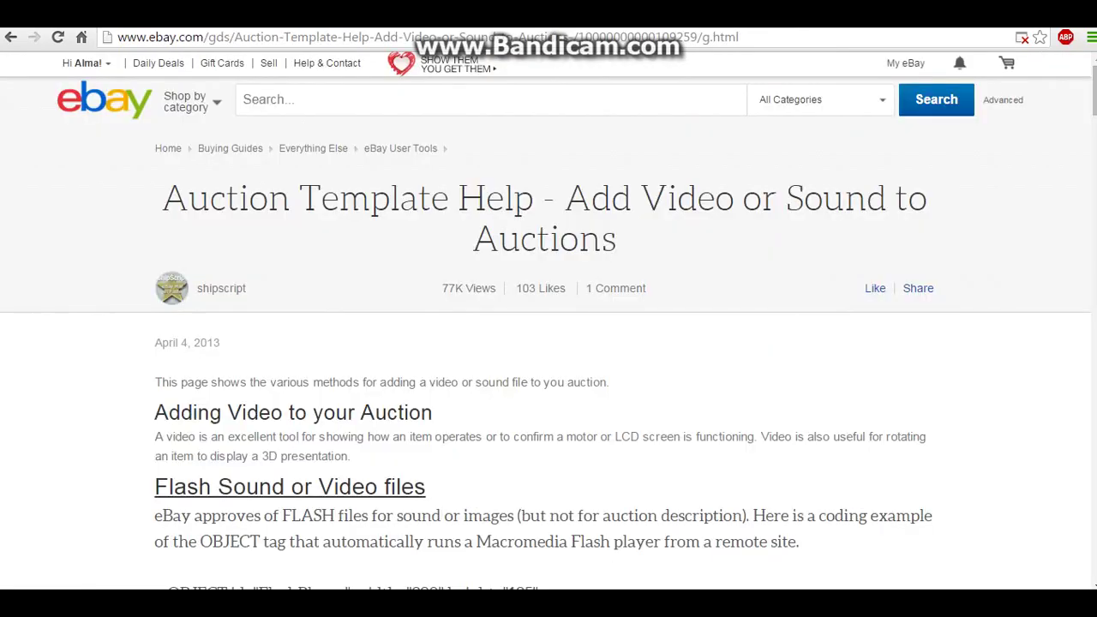
{"action": "key", "text": "alt+Tab"}
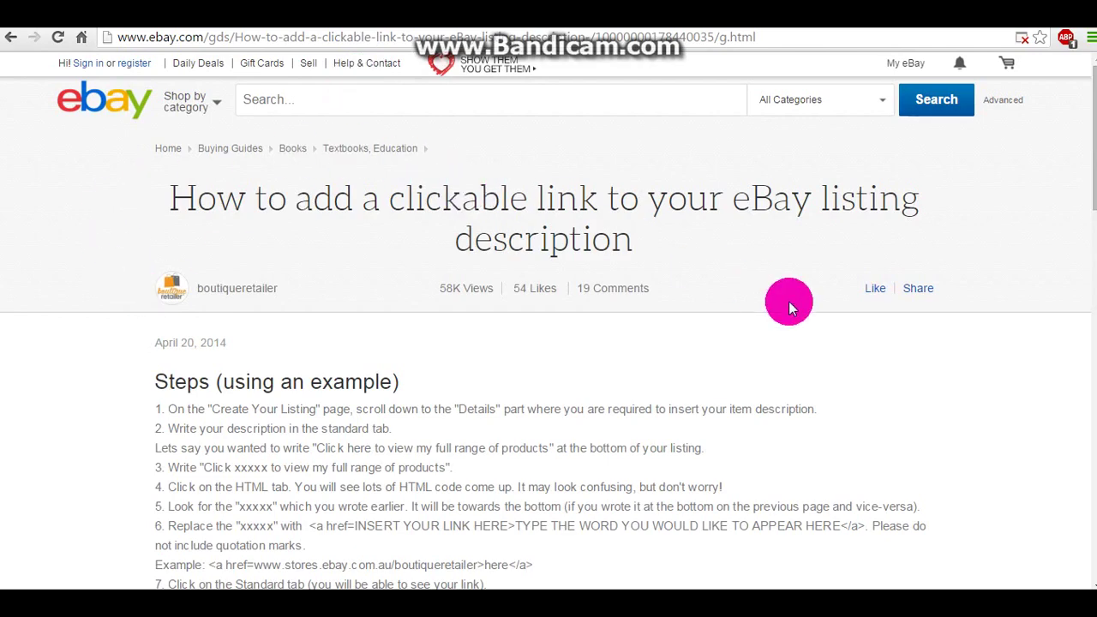
{"action": "scroll", "coordinate": [789, 307], "scroll_direction": "down", "scroll_amount": 2}
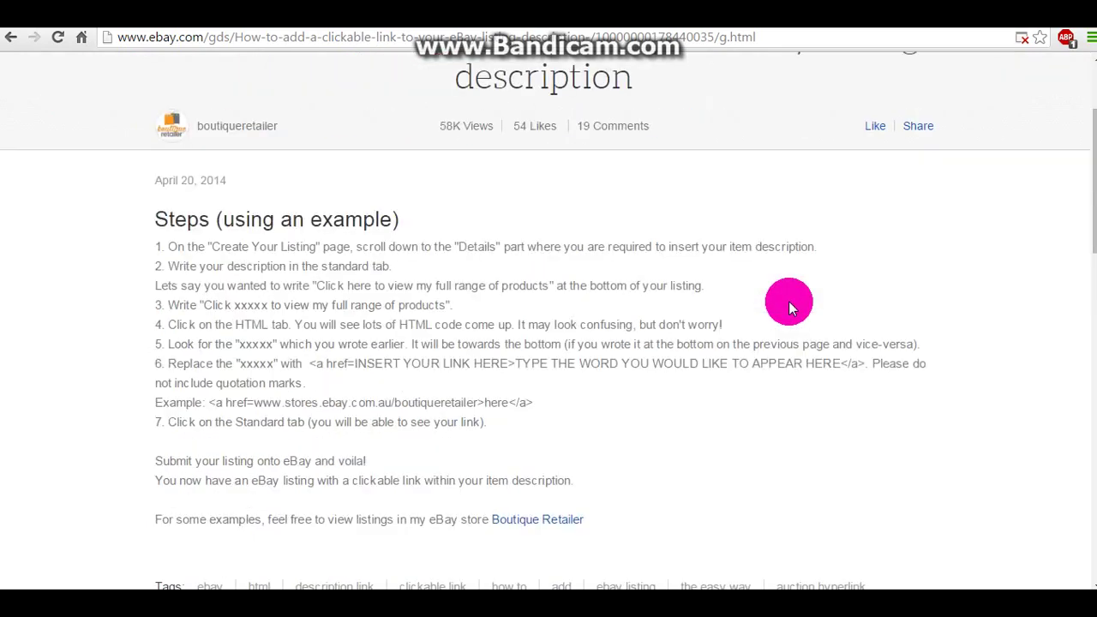
{"action": "scroll", "coordinate": [788, 307], "scroll_direction": "down", "scroll_amount": 2}
{"action": "scroll", "coordinate": [583, 238], "scroll_direction": "up", "scroll_amount": 3}
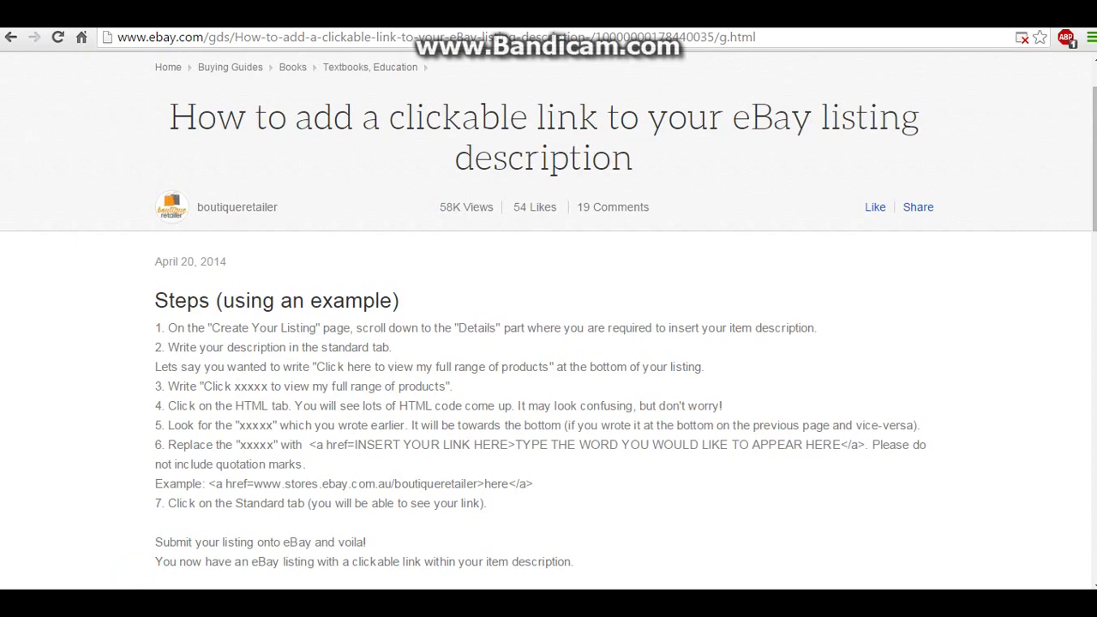
{"action": "left_click", "coordinate": [172, 573]}
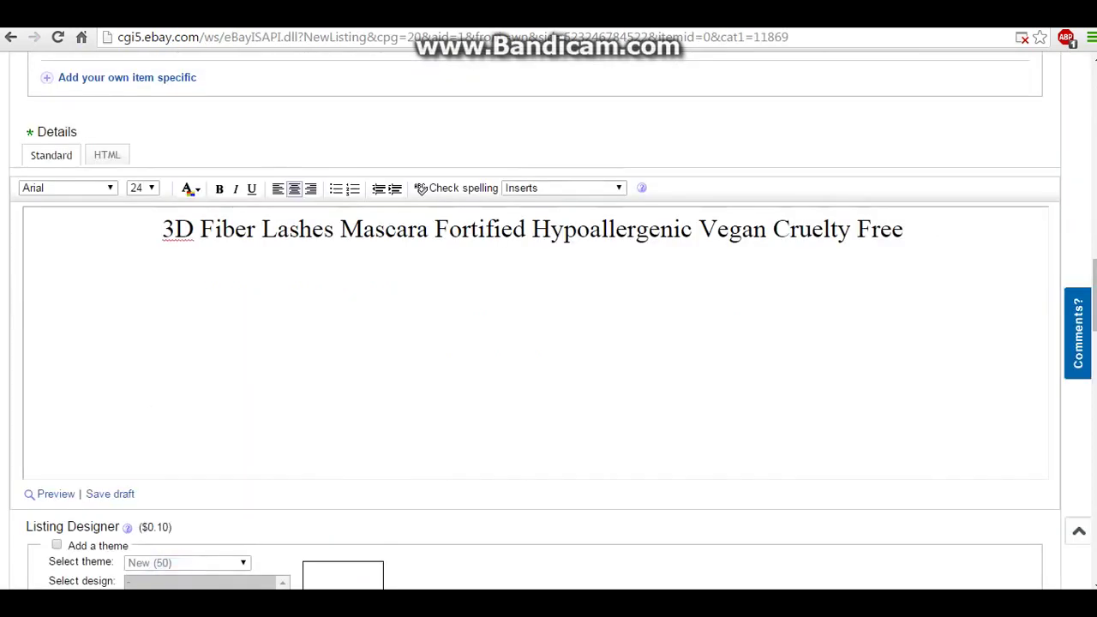
{"action": "key", "text": "alt+Tab"}
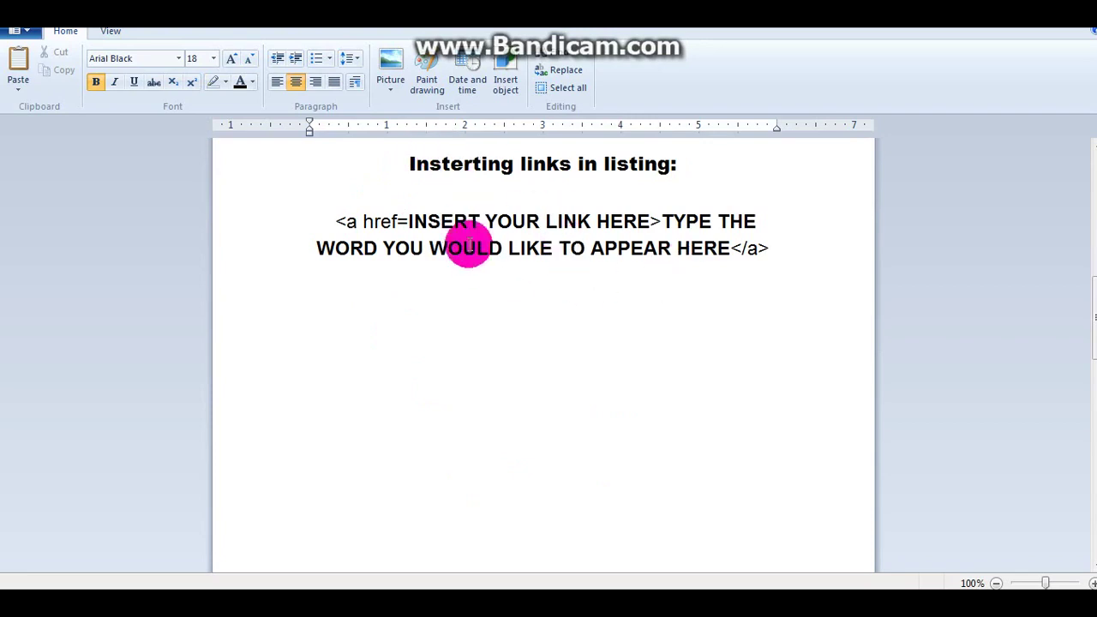
Step: Replace the link template's display wording with 'CLICK HERE FOR MORE'
{"action": "left_click", "coordinate": [335, 221]}
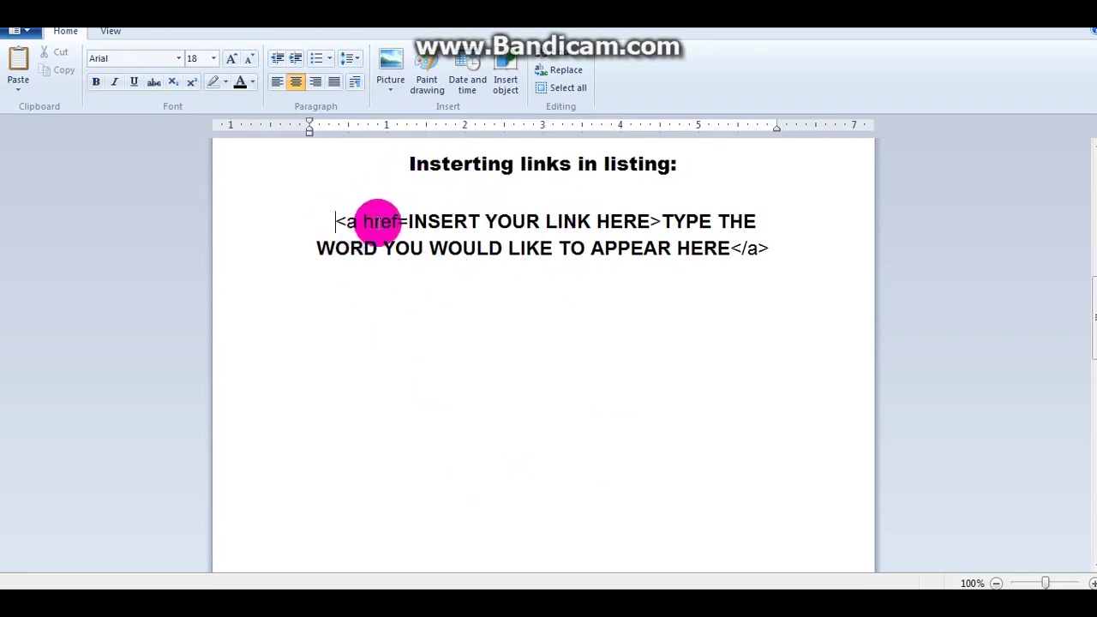
{"action": "left_click_drag", "start_coordinate": [408, 221], "coordinate": [619, 221]}
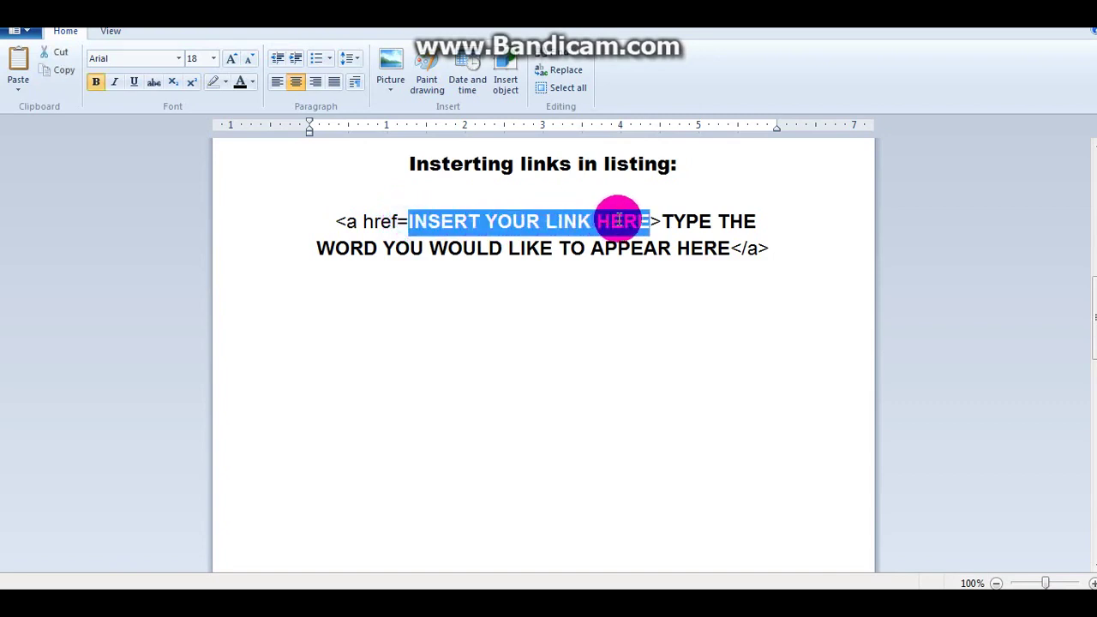
{"action": "left_click", "coordinate": [646, 300]}
{"action": "left_click_drag", "start_coordinate": [657, 216], "coordinate": [720, 243]}
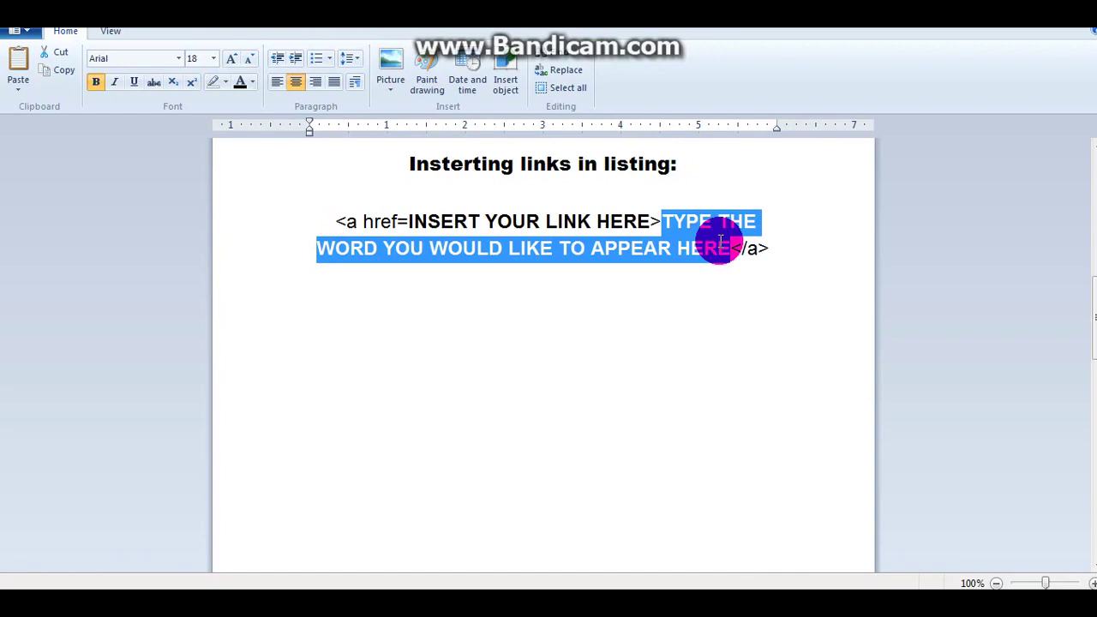
{"action": "key", "text": "Delete"}
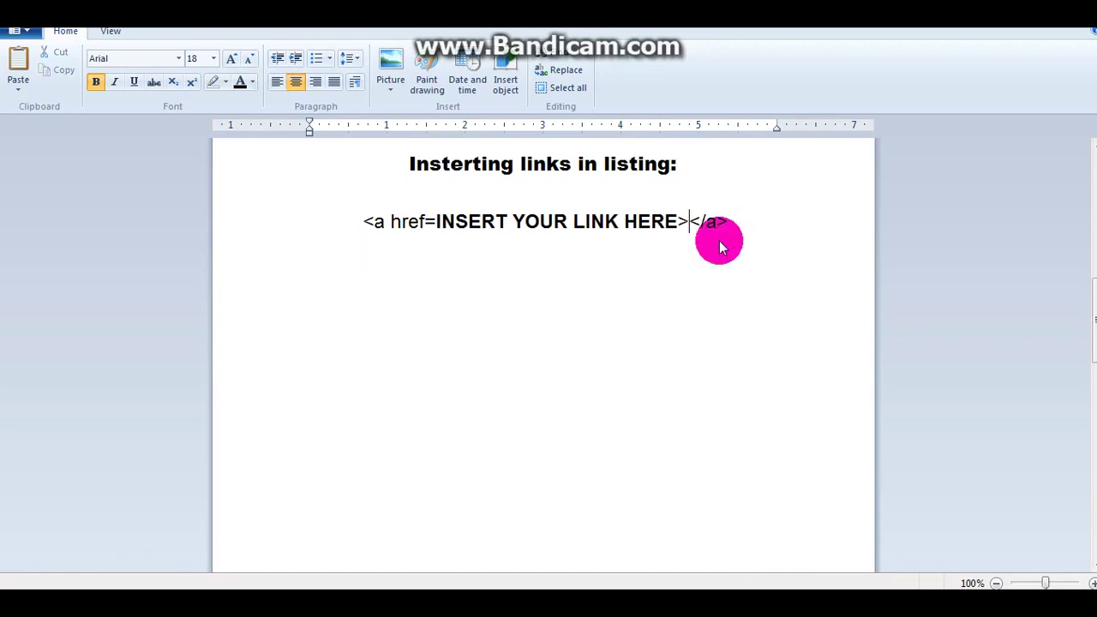
{"action": "type", "text": "CLICK H"}
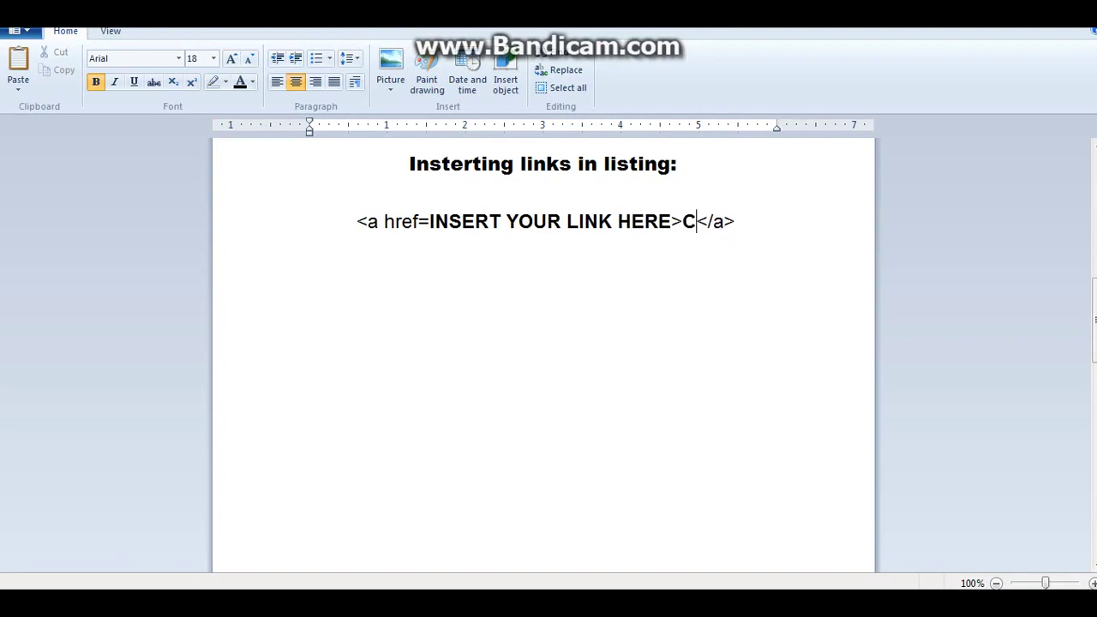
{"action": "type", "text": "ERE"}
{"action": "key", "text": "Return"}
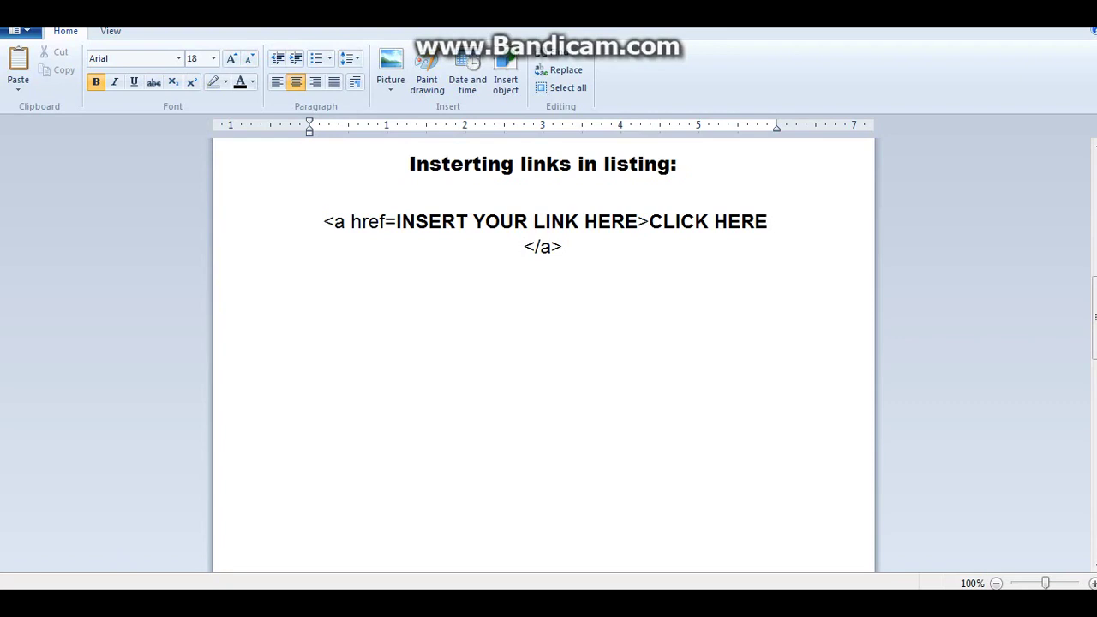
{"action": "key", "text": "BackSpace"}
{"action": "type", "text": "FOR"}
{"action": "key", "text": "BackSpace"}
{"action": "key", "text": "BackSpace"}
{"action": "key", "text": "BackSpace"}
{"action": "key", "text": "BackSpace"}
{"action": "key", "text": "Return"}
{"action": "key", "text": "BackSpace"}
{"action": "type", "text": "FOR MR"}
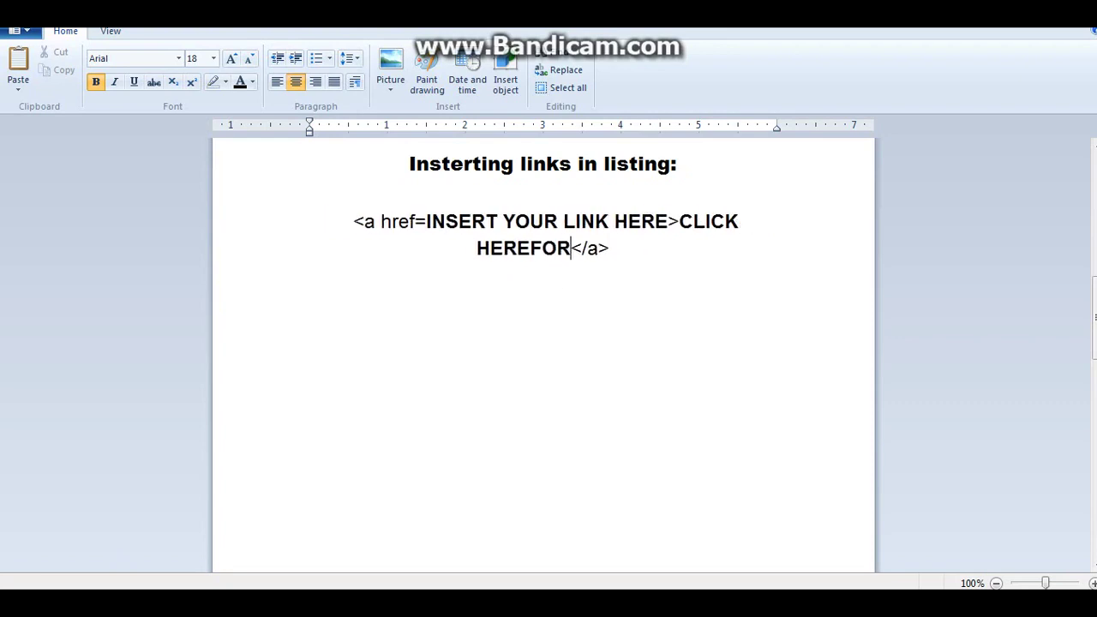
{"action": "key", "text": "BackSpace"}
{"action": "type", "text": "ORE"}
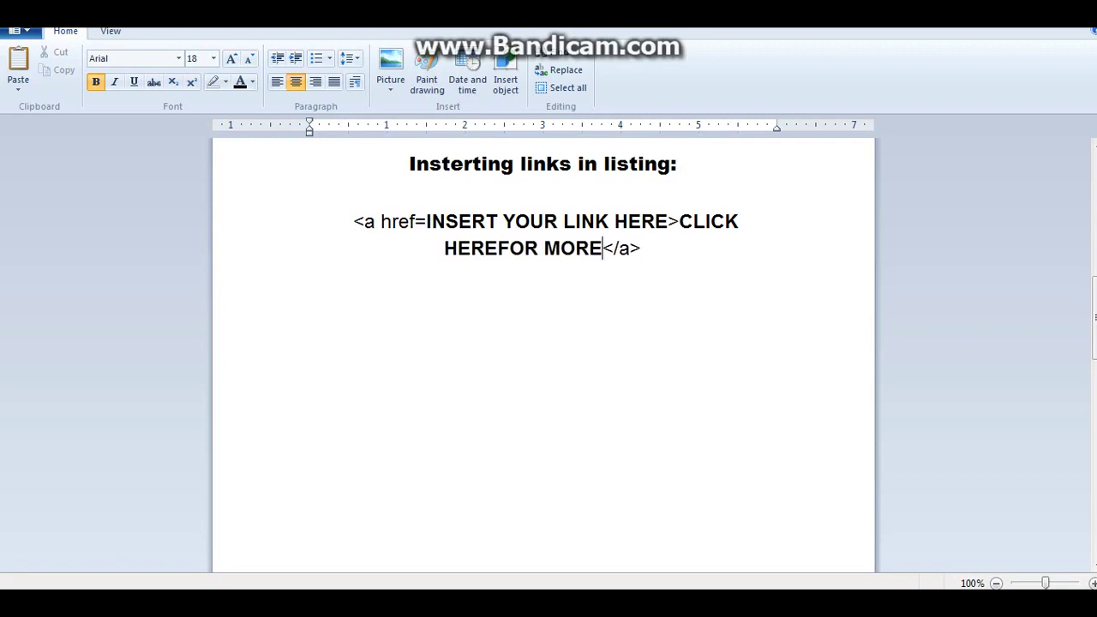
{"action": "left_click", "coordinate": [499, 249]}
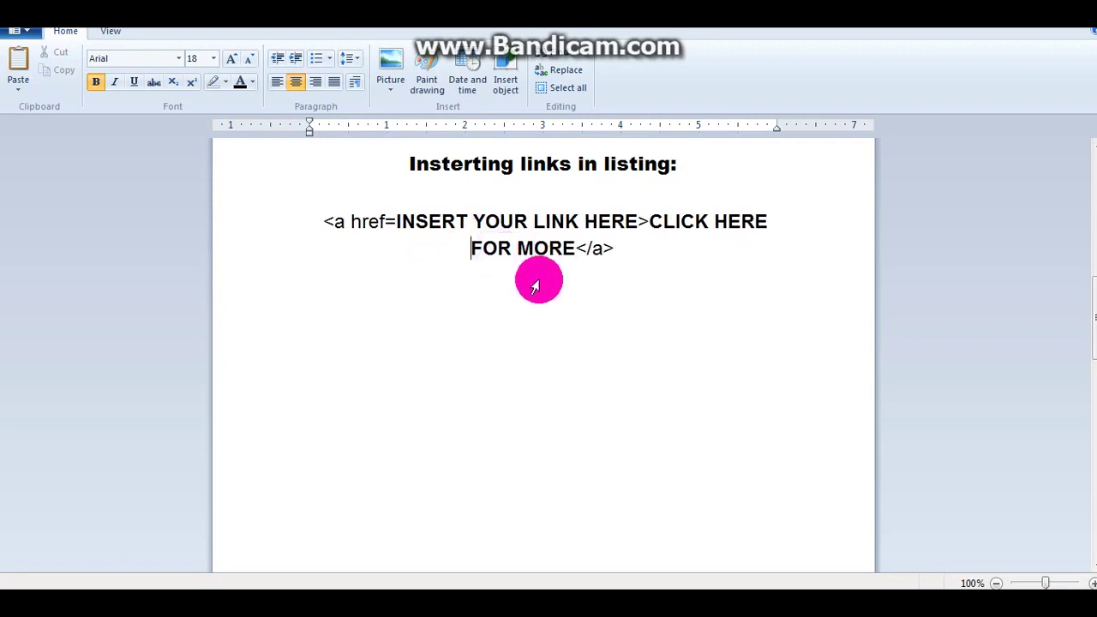
{"action": "left_click_drag", "start_coordinate": [638, 221], "coordinate": [421, 221]}
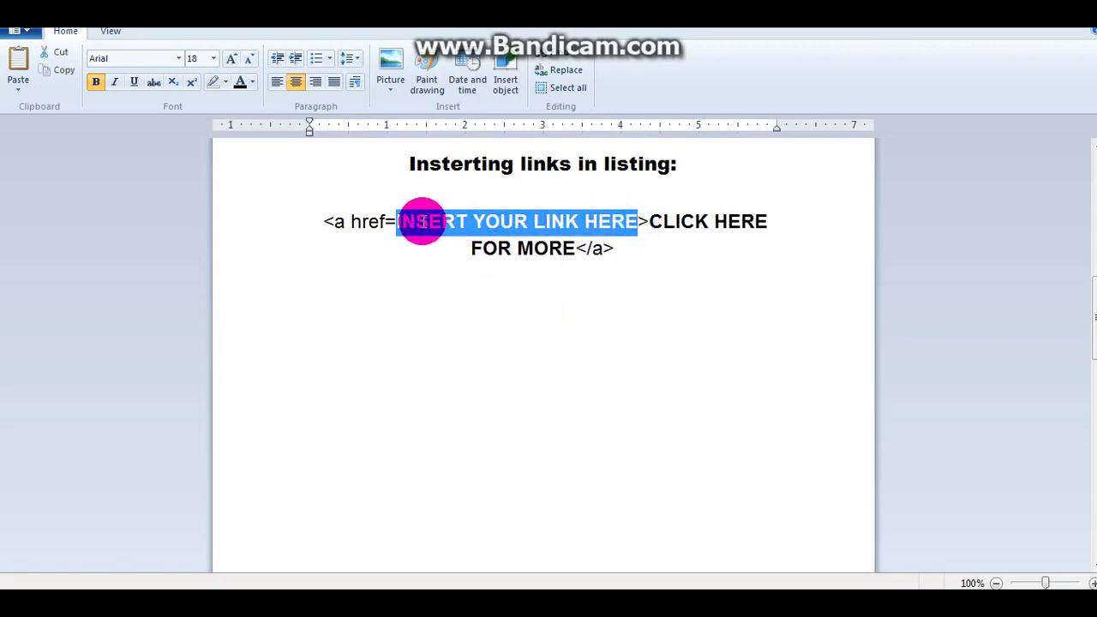
{"action": "left_click", "coordinate": [392, 370]}
Step: Copy the seller's eBay store address from Chrome and return to WordPad
{"action": "key", "text": "alt+Tab"}
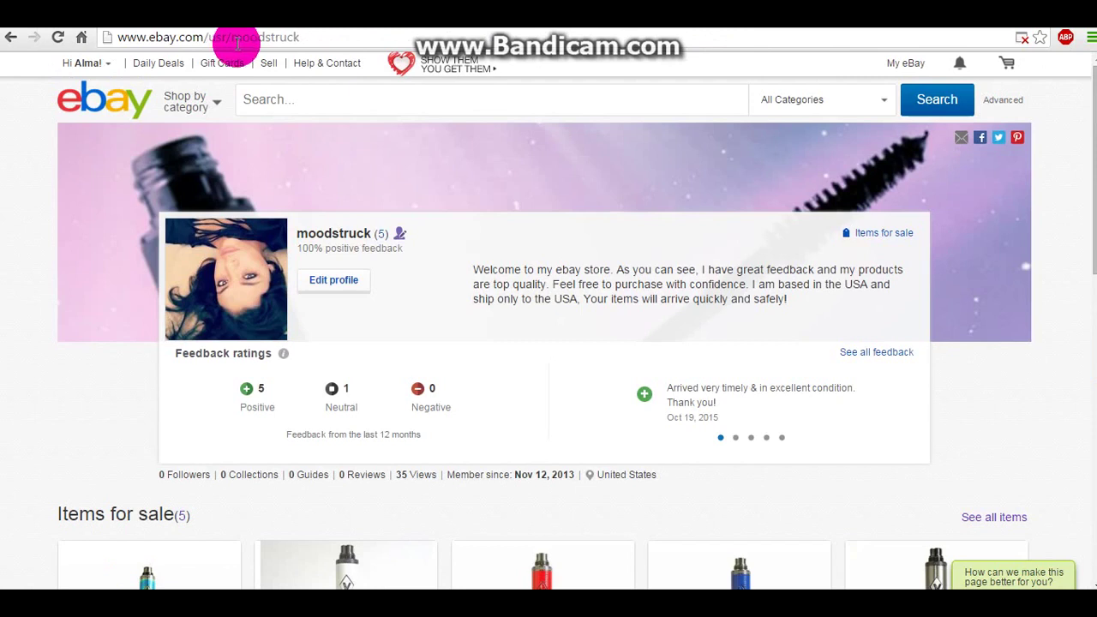
{"action": "double_click", "coordinate": [240, 38]}
{"action": "triple_click", "coordinate": [237, 39]}
{"action": "right_click", "coordinate": [237, 39]}
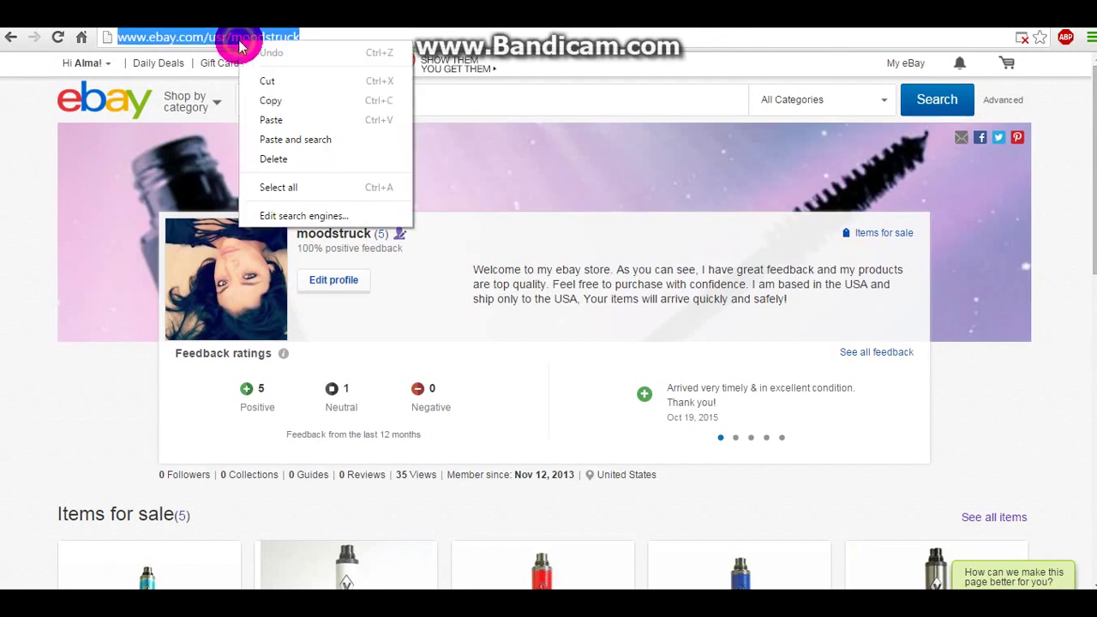
{"action": "left_click", "coordinate": [286, 98]}
{"action": "left_click", "coordinate": [326, 17]}
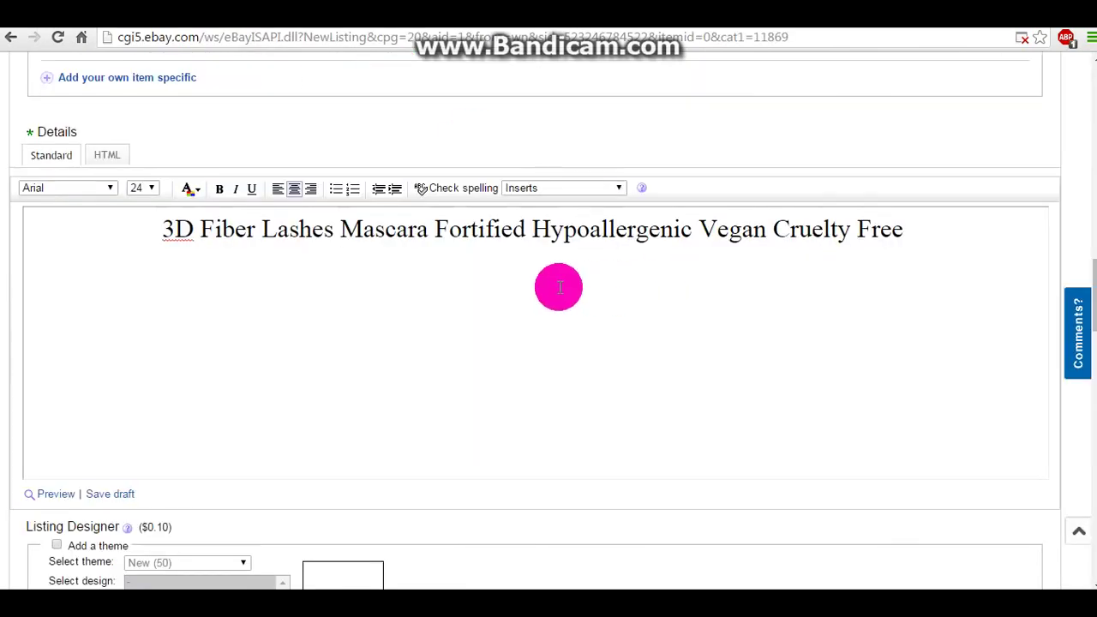
{"action": "left_click", "coordinate": [377, 604]}
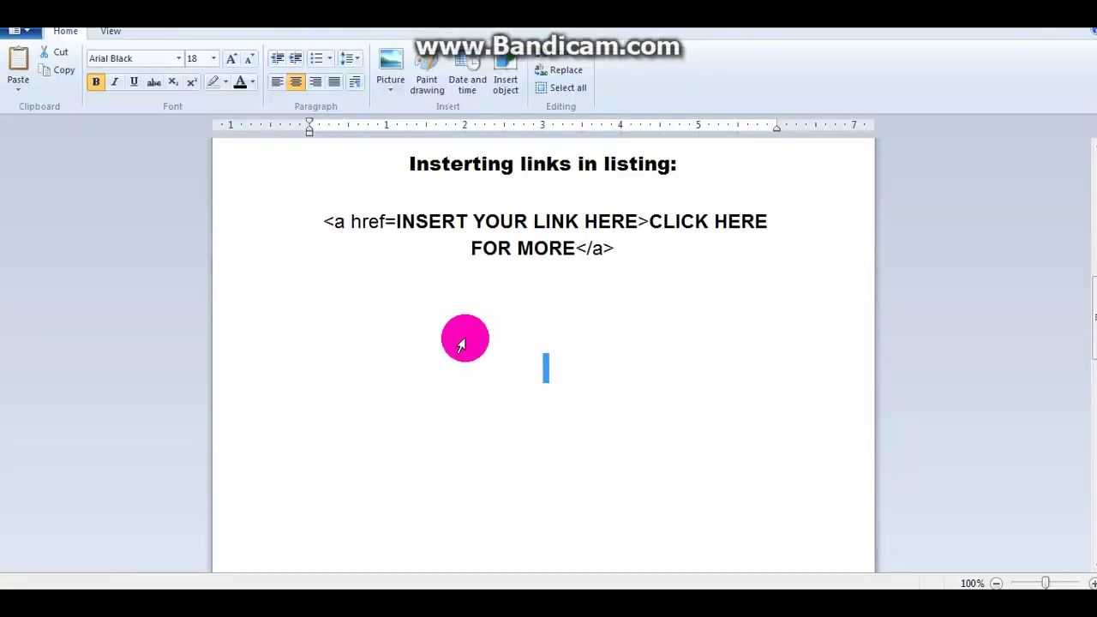
Step: Paste the store address over INSERT YOUR LINK HERE and extend the text to 'CLICK HERE FOR MORE ITEMS!'
{"action": "left_click", "coordinate": [589, 253]}
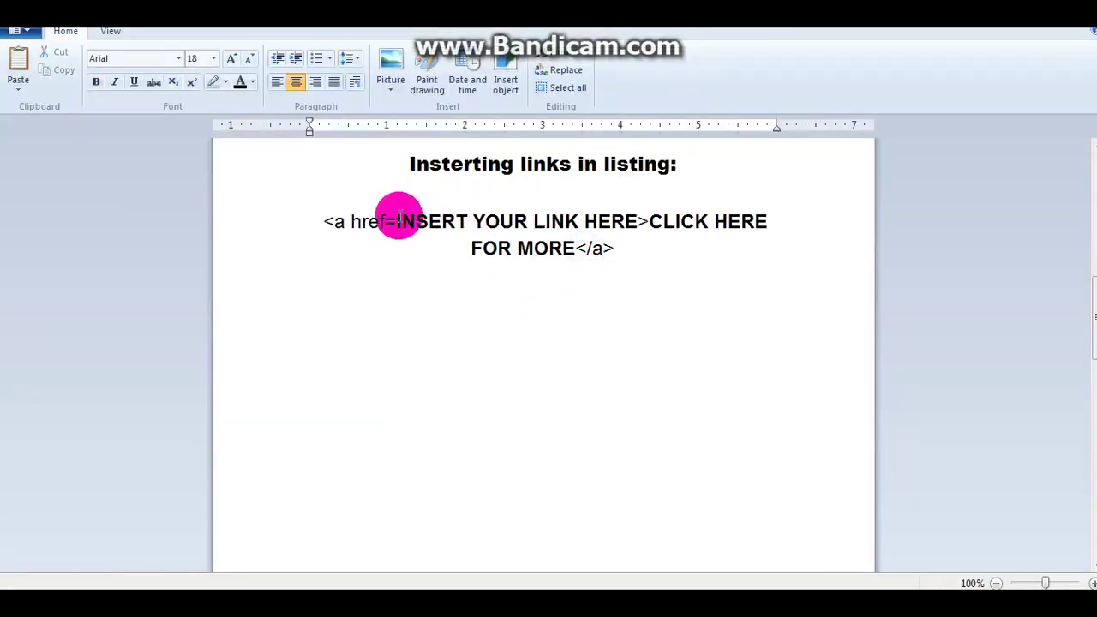
{"action": "left_click_drag", "start_coordinate": [395, 221], "coordinate": [639, 221]}
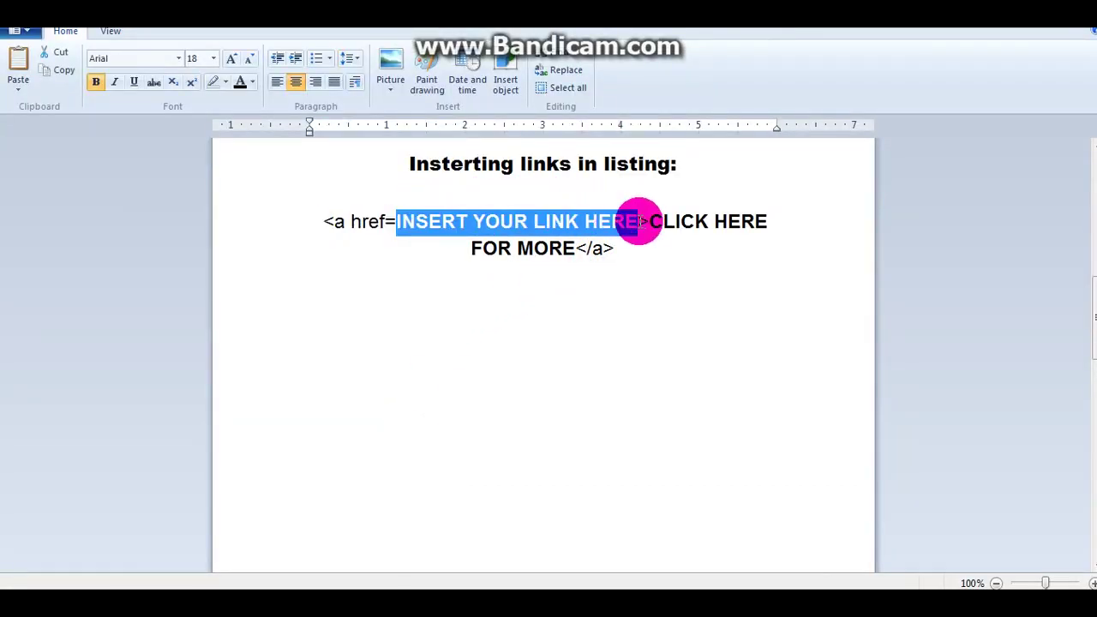
{"action": "key", "text": "ctrl+v"}
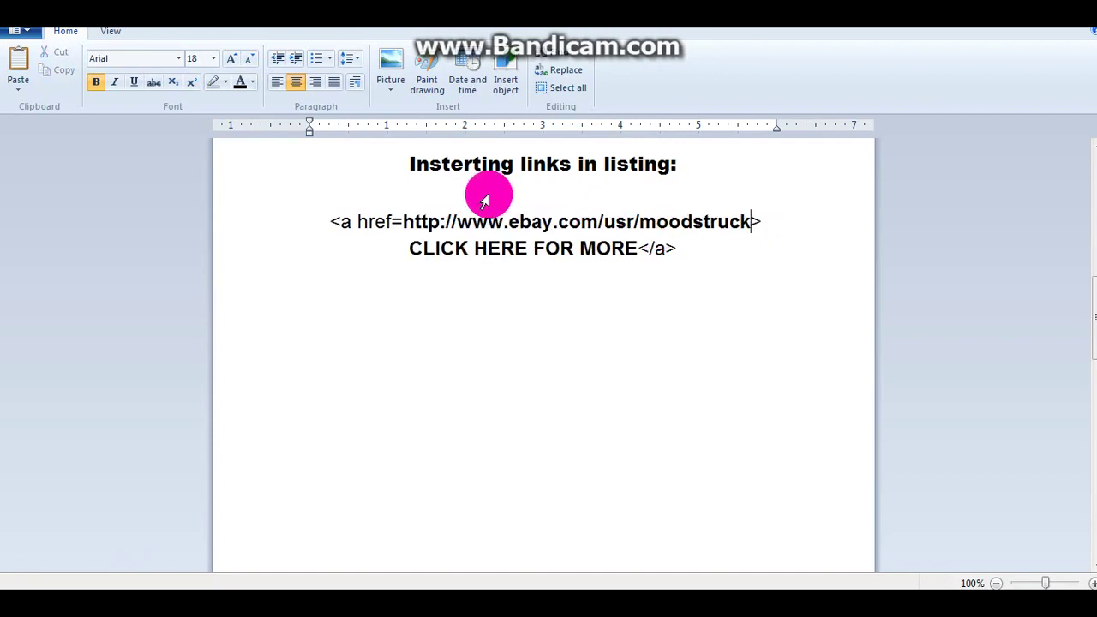
{"action": "mouse_move", "coordinate": [637, 249]}
{"action": "left_mouse_down"}
{"action": "mouse_move", "coordinate": [574, 249]}
{"action": "mouse_move", "coordinate": [629, 254]}
{"action": "left_mouse_up"}
{"action": "type", "text": "ITEMS!"}
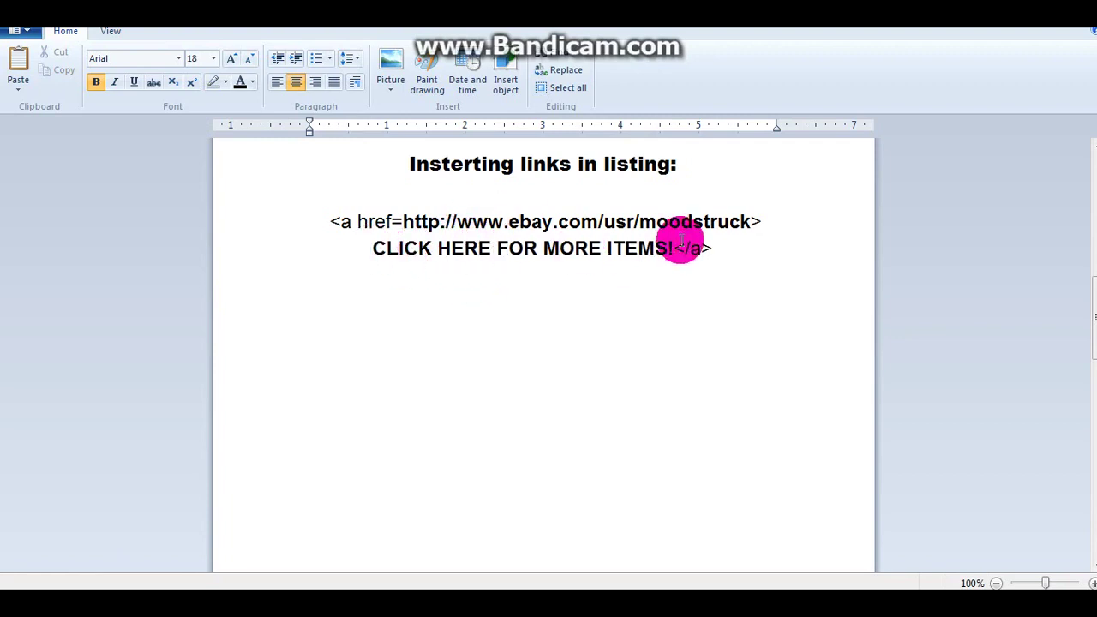
Step: Copy the finished link code and return to the eBay listing window
{"action": "left_click_drag", "start_coordinate": [717, 248], "coordinate": [333, 221]}
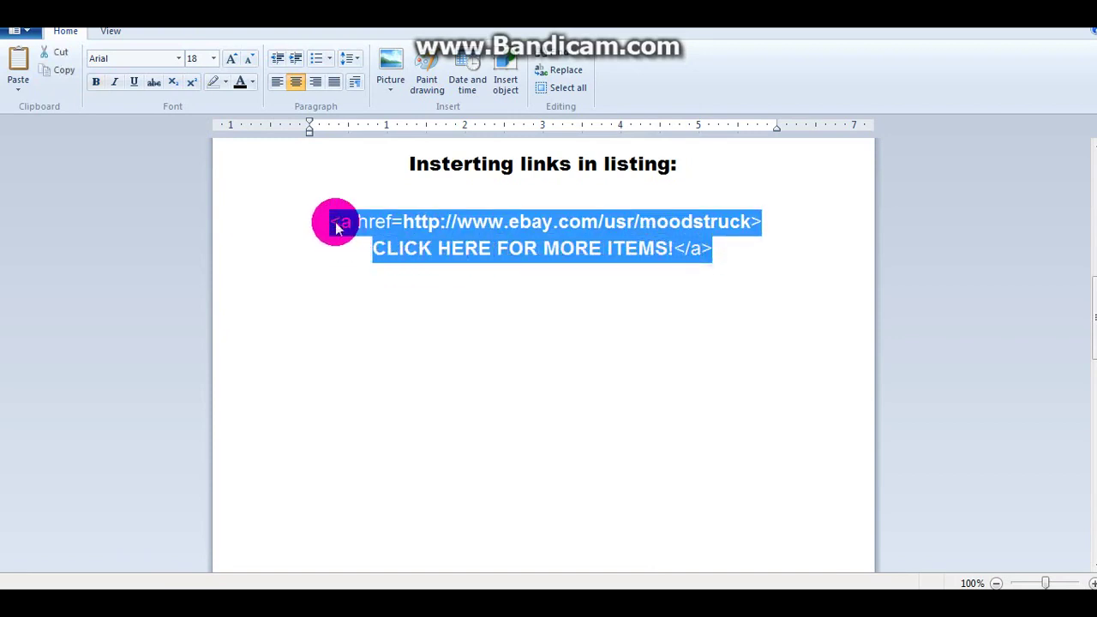
{"action": "right_click", "coordinate": [410, 229]}
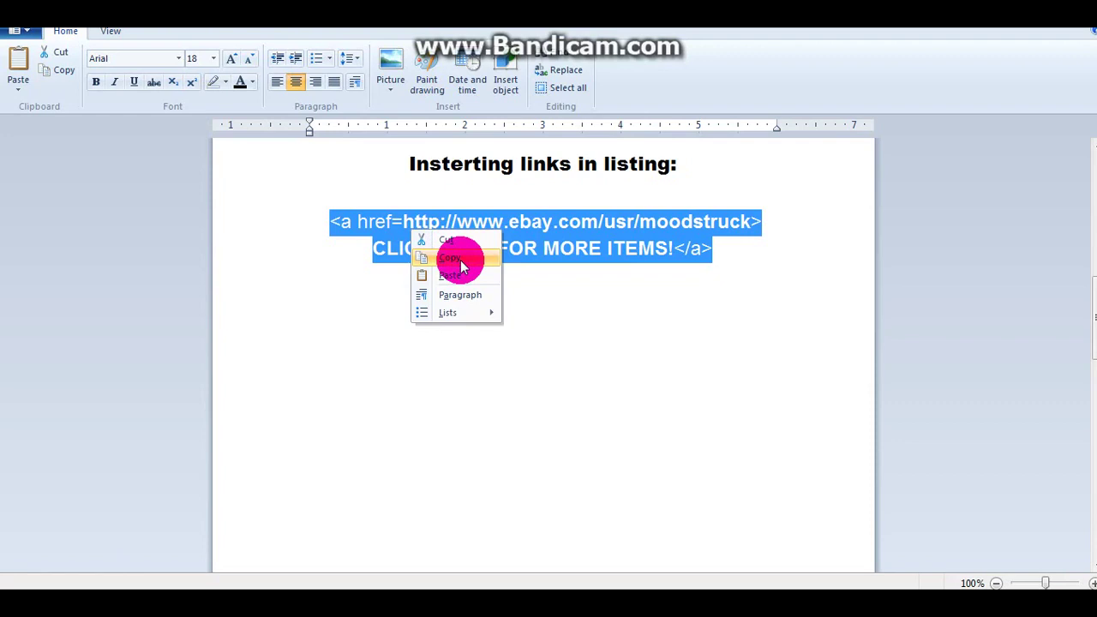
{"action": "left_click", "coordinate": [461, 260]}
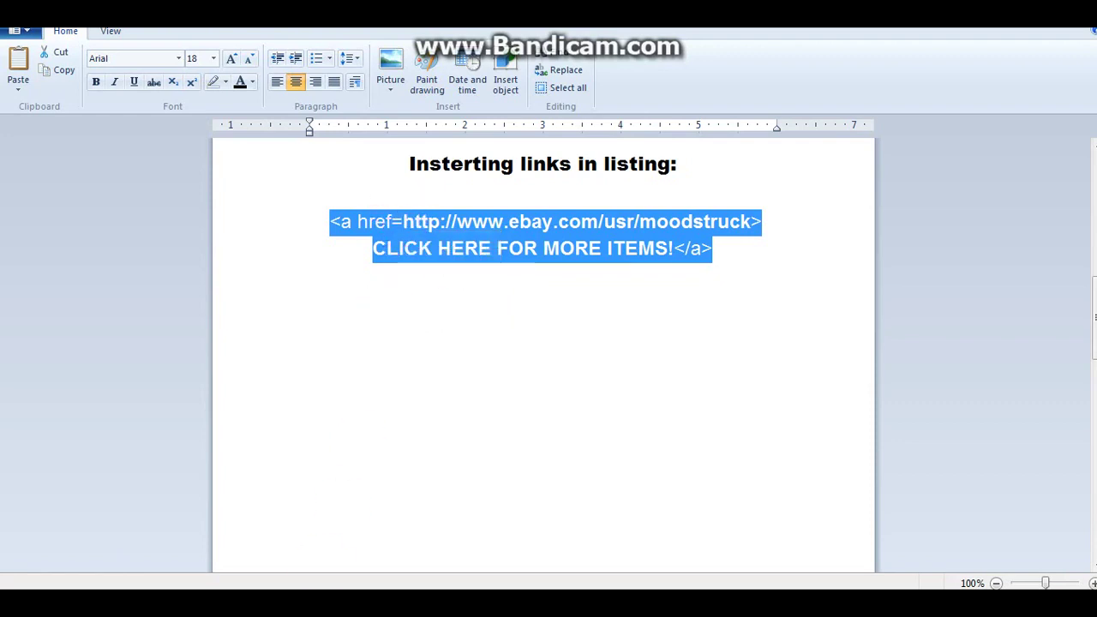
{"action": "mouse_move", "coordinate": [152, 583]}
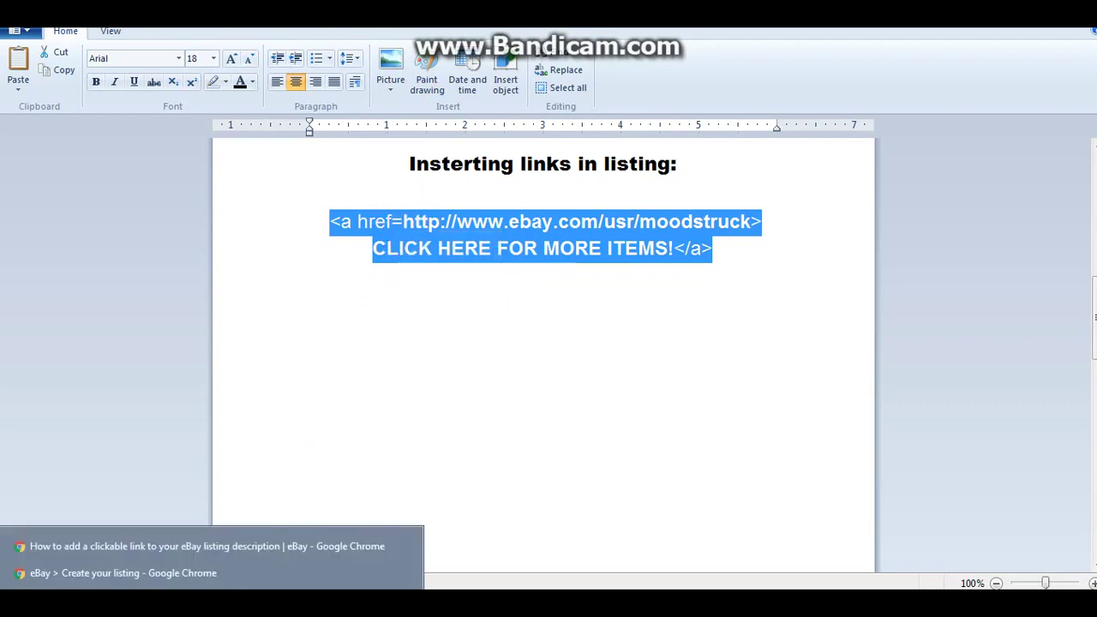
{"action": "left_click", "coordinate": [132, 573]}
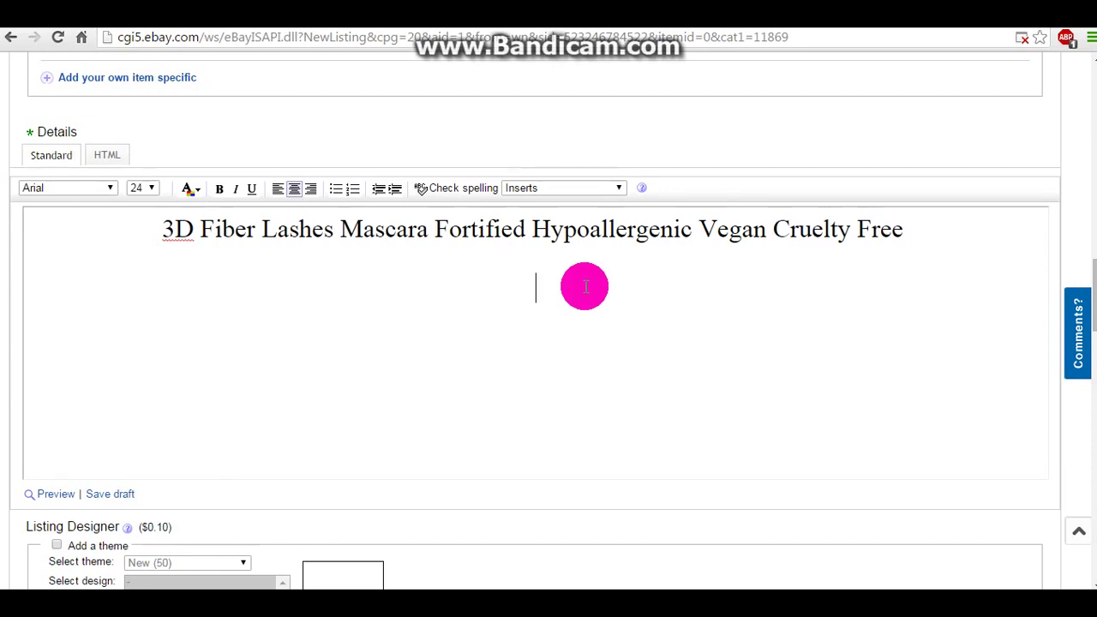
Step: Finish the LINKKK placeholder line, remove a stray HTML word, and prefix the line with x's
{"action": "type", "text": "NKKKKKKKKKKKK"}
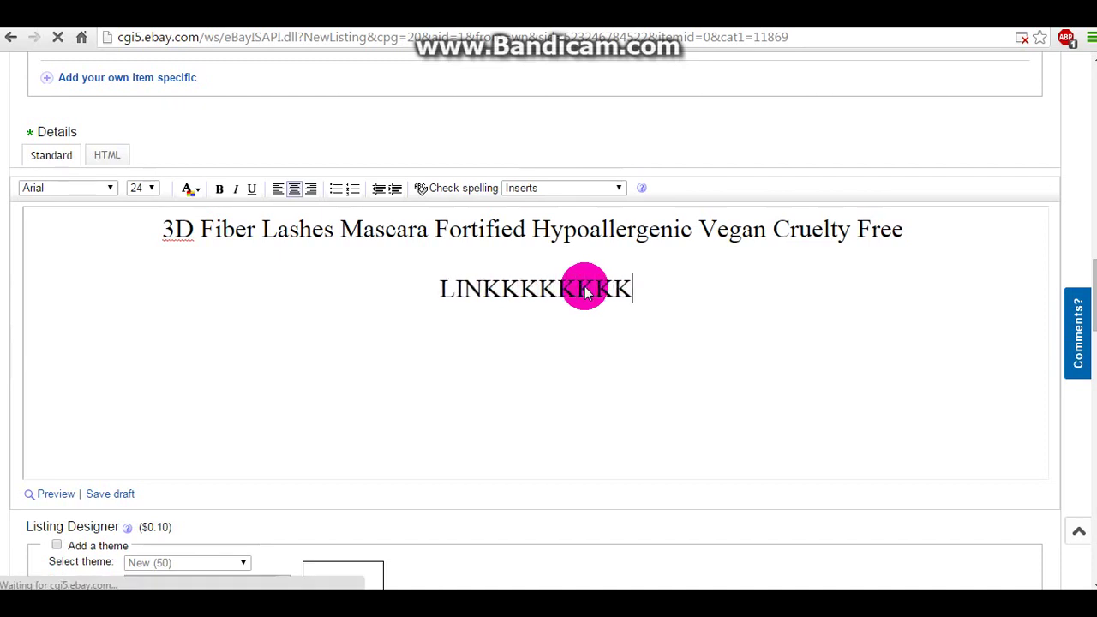
{"action": "left_click", "coordinate": [107, 160]}
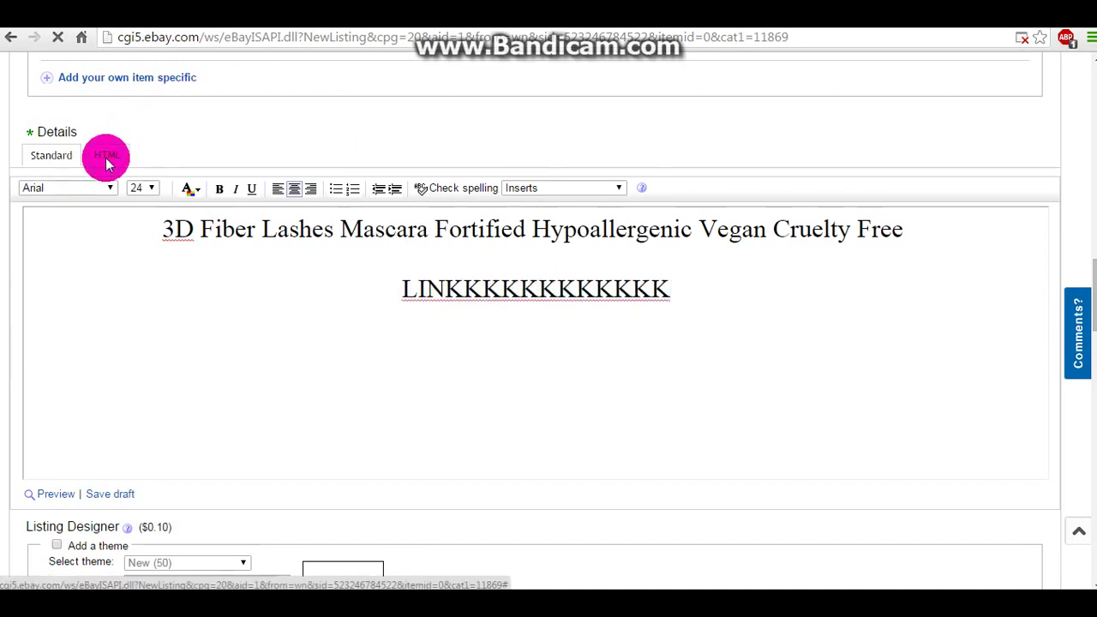
{"action": "left_click_drag", "start_coordinate": [108, 163], "coordinate": [81, 274]}
{"action": "left_click_drag", "start_coordinate": [426, 282], "coordinate": [373, 300]}
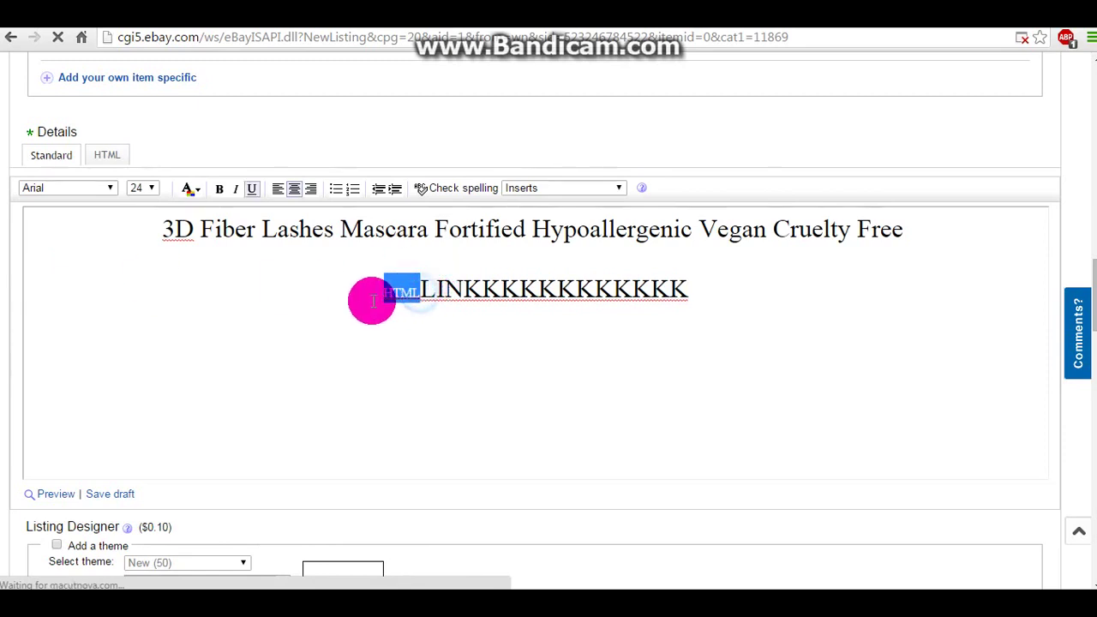
{"action": "key", "text": "Delete"}
{"action": "left_click", "coordinate": [403, 291]}
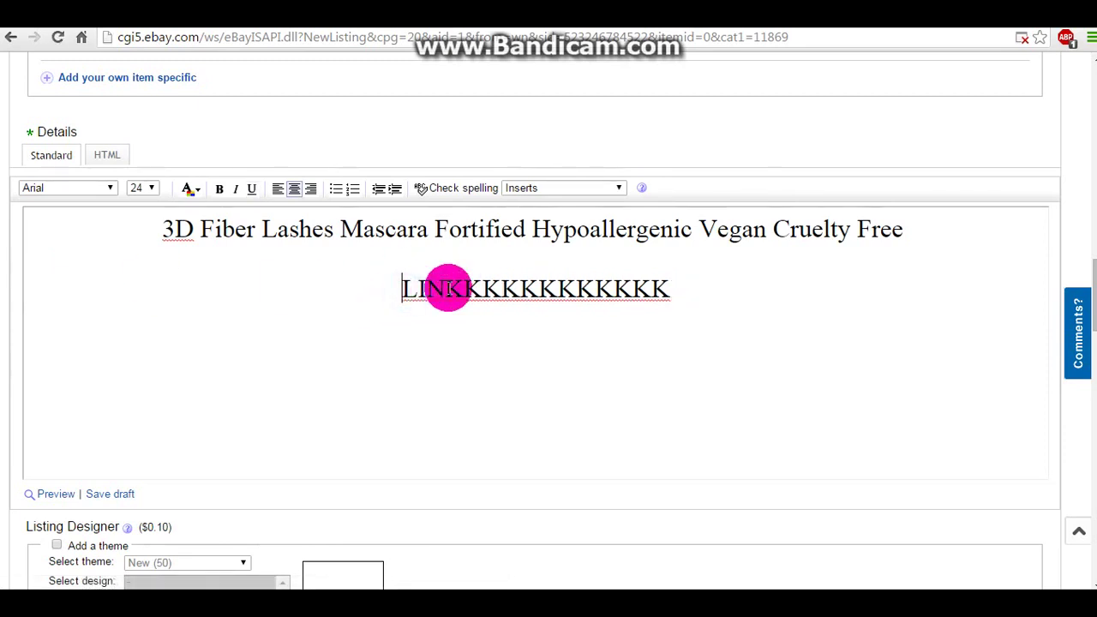
{"action": "type", "text": "x"}
{"action": "type", "text": "xxxxxxxxxxxxxxxxxxxxxxx"}
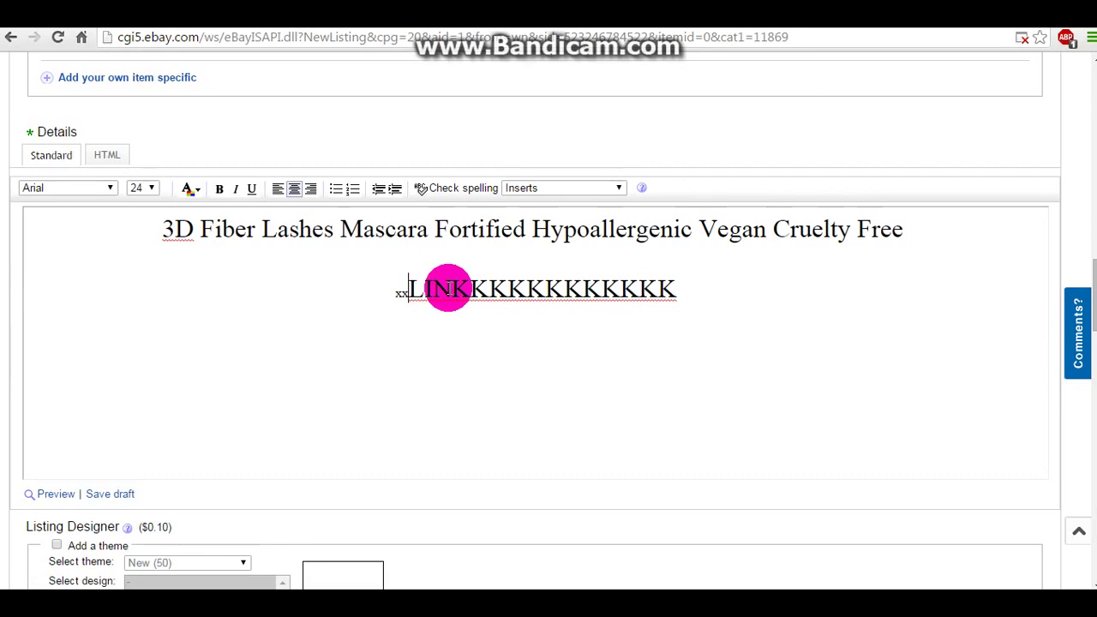
{"action": "left_click", "coordinate": [104, 155]}
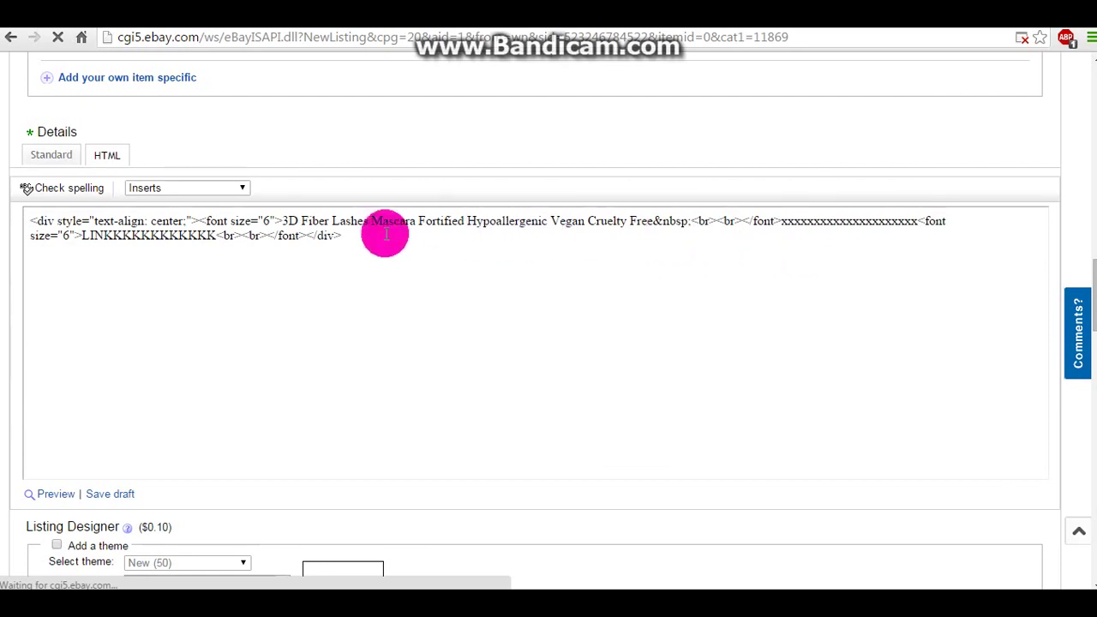
Step: In Standard view, replace the xxLINK line with a plain row of x's, then show the HTML
{"action": "left_click", "coordinate": [49, 165]}
{"action": "left_click_drag", "start_coordinate": [735, 288], "coordinate": [286, 287]}
{"action": "key", "text": "BackSpace"}
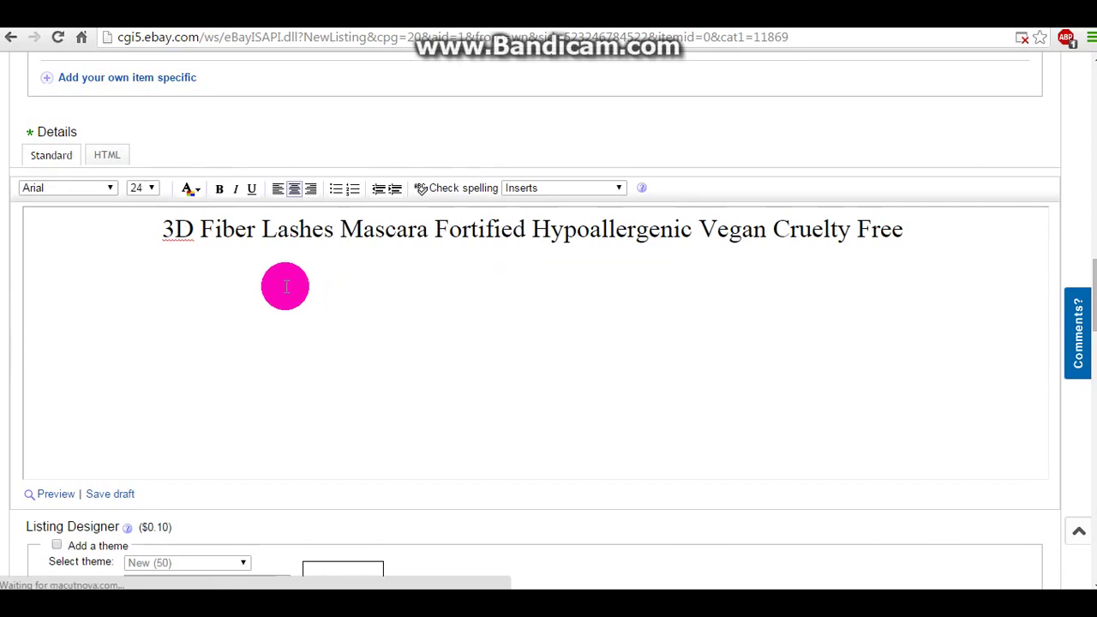
{"action": "type", "text": "xxxxxxxxxxxxxxxxxxxxx"}
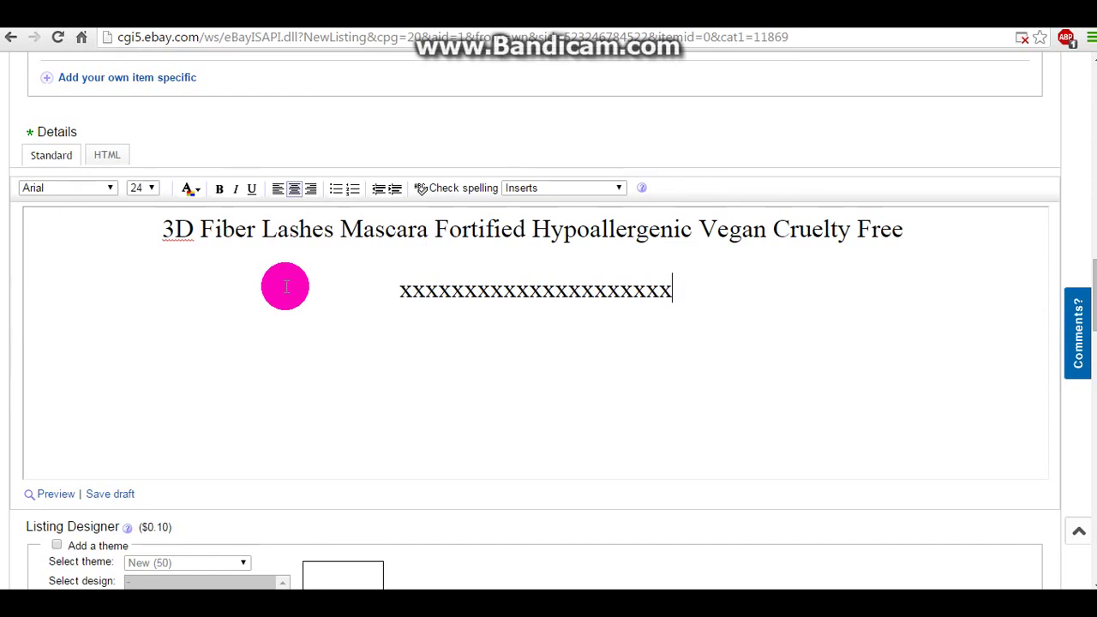
{"action": "left_click", "coordinate": [108, 157]}
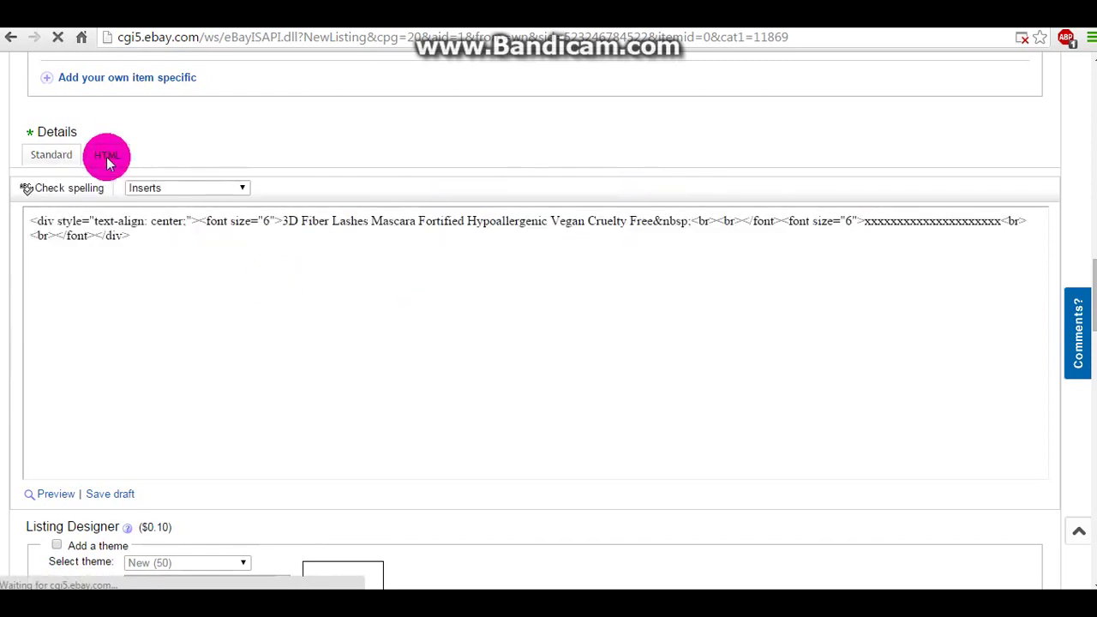
Step: Paste the copied <a href> link tag over the x's in the HTML source and return to Standard view
{"action": "double_click", "coordinate": [924, 222]}
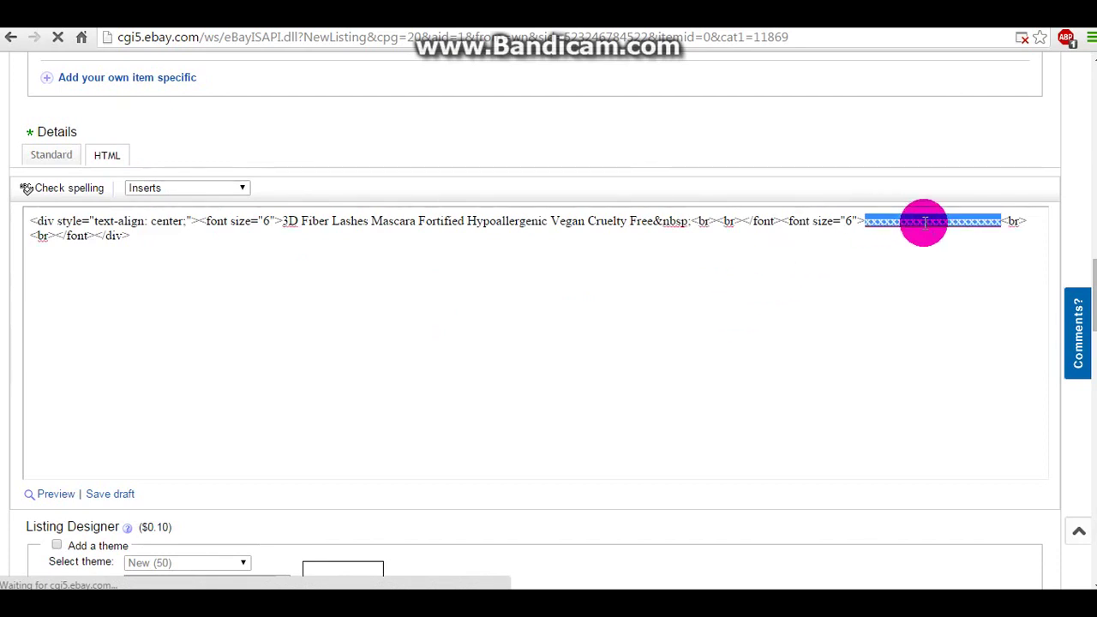
{"action": "right_click", "coordinate": [925, 224]}
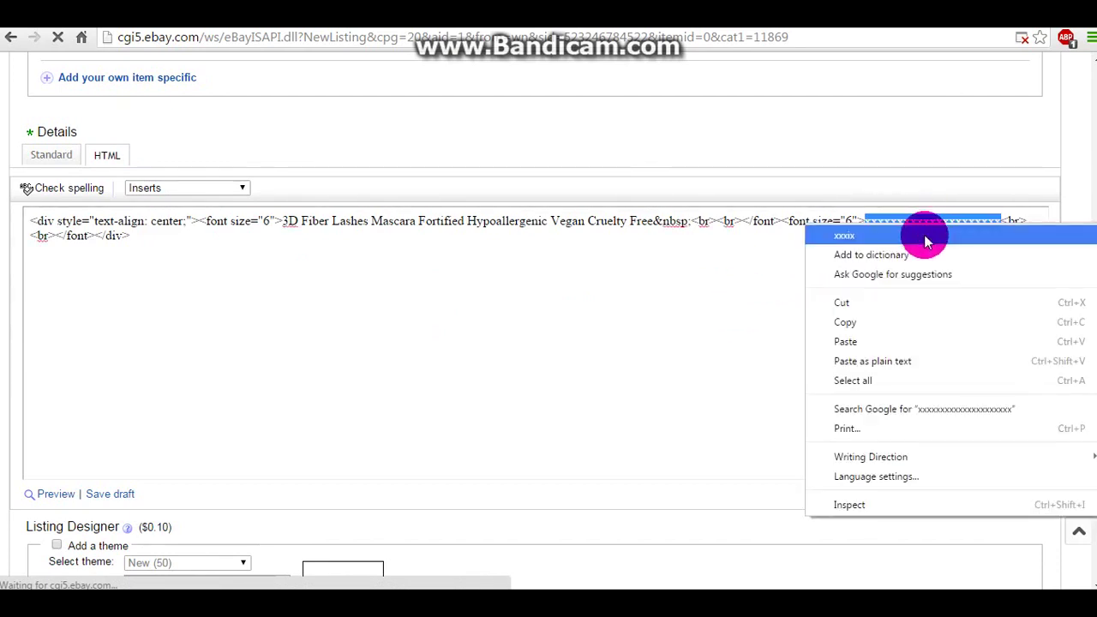
{"action": "left_click", "coordinate": [852, 345]}
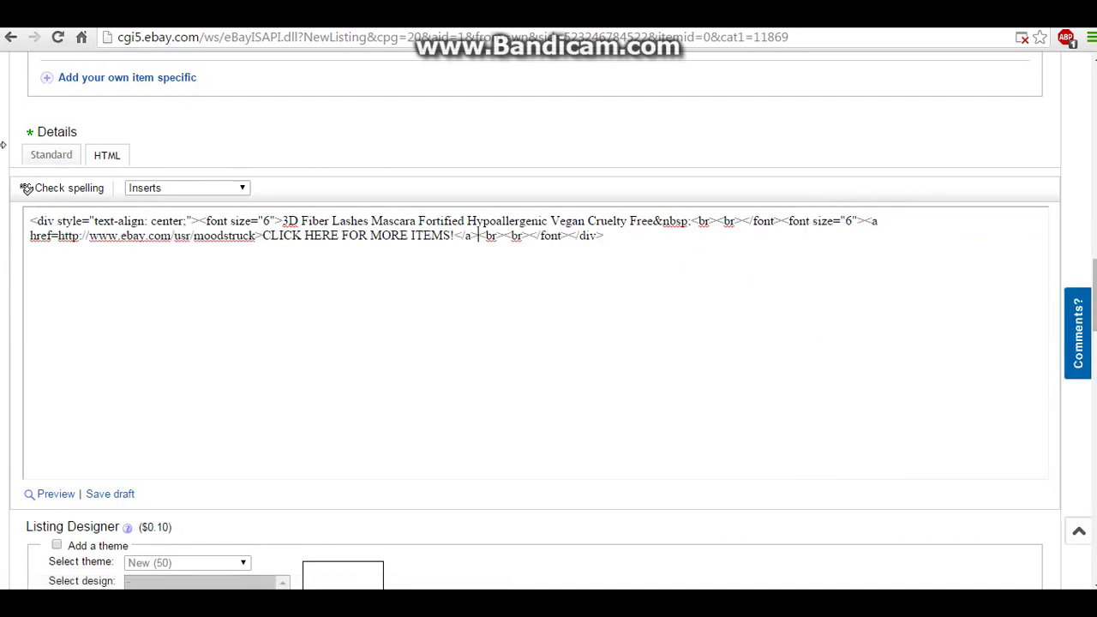
{"action": "left_click", "coordinate": [53, 156]}
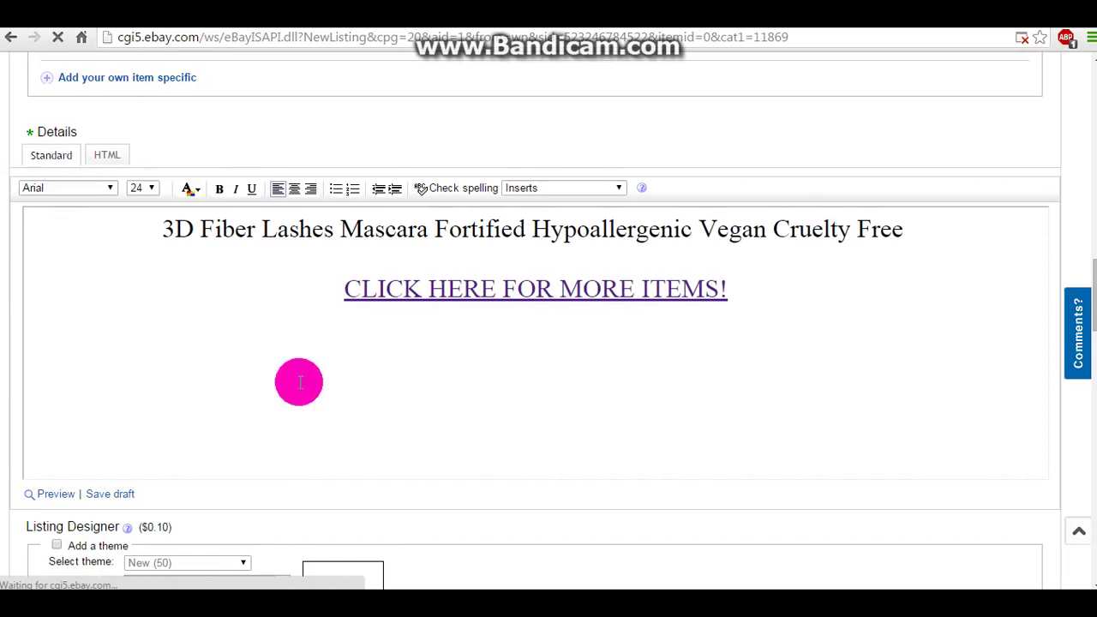
{"action": "left_click", "coordinate": [313, 290]}
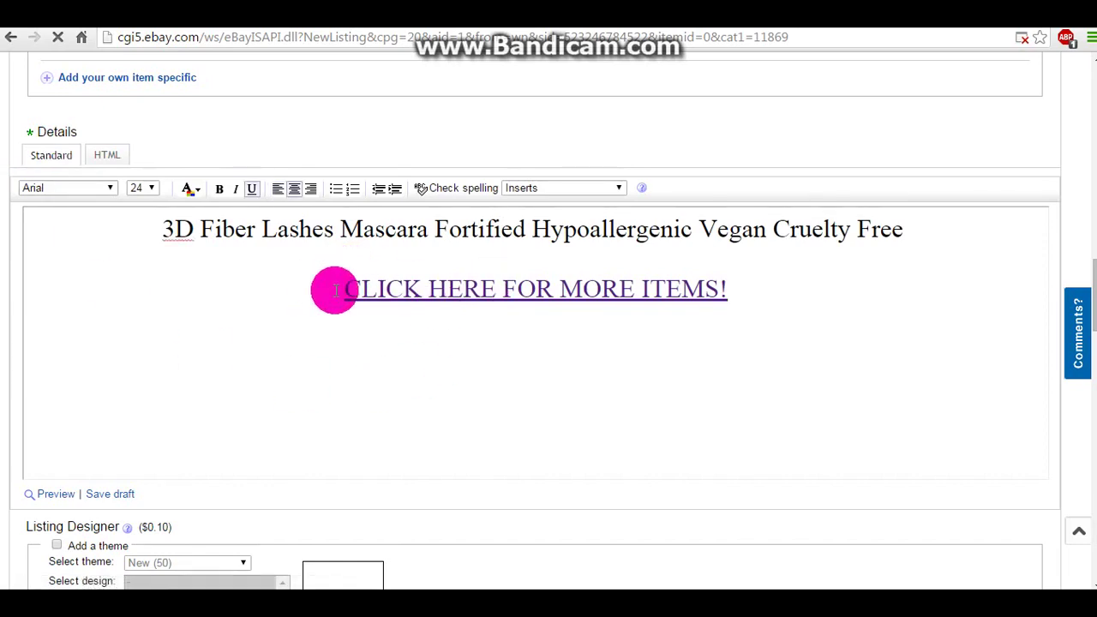
Step: Continue to the Review your listing page and launch the listing preview
{"action": "scroll", "coordinate": [952, 325], "scroll_direction": "down", "scroll_amount": 1}
{"action": "scroll", "coordinate": [951, 325], "scroll_direction": "down", "scroll_amount": 2}
{"action": "scroll", "coordinate": [951, 325], "scroll_direction": "up", "scroll_amount": 10}
{"action": "scroll", "coordinate": [952, 325], "scroll_direction": "down", "scroll_amount": 12}
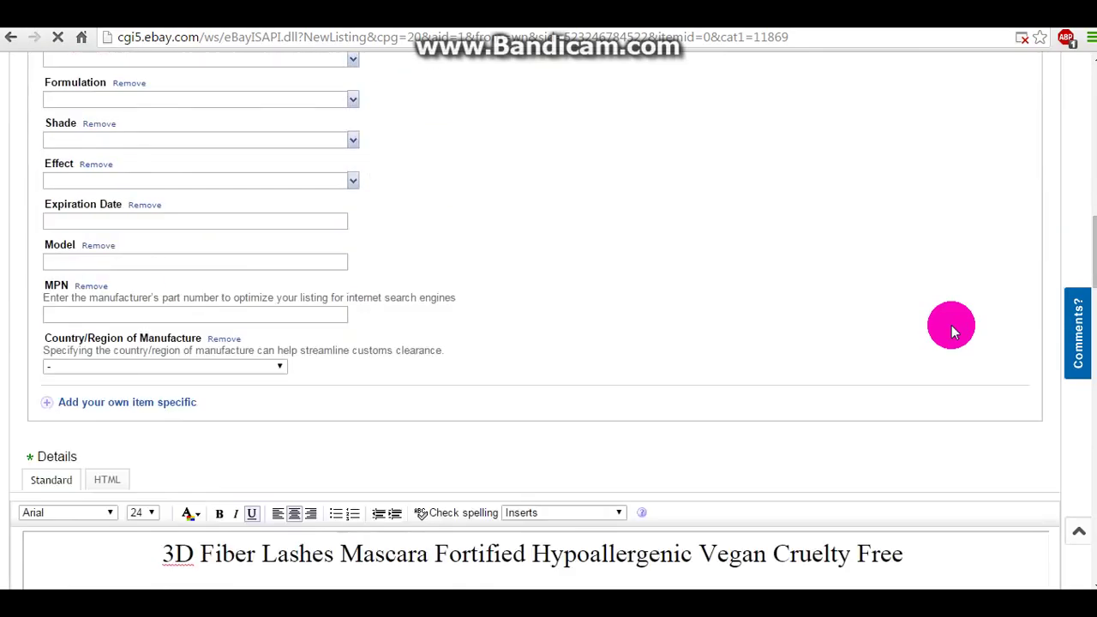
{"action": "scroll", "coordinate": [951, 325], "scroll_direction": "up", "scroll_amount": 2}
{"action": "scroll", "coordinate": [951, 325], "scroll_direction": "down", "scroll_amount": 1}
{"action": "scroll", "coordinate": [952, 325], "scroll_direction": "down", "scroll_amount": 14}
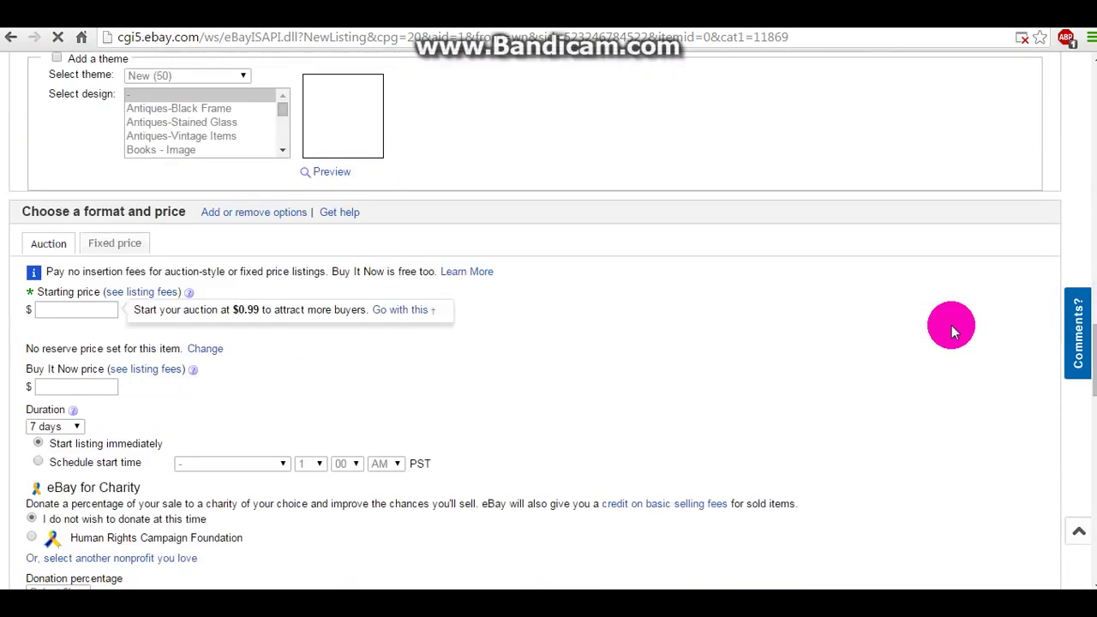
{"action": "scroll", "coordinate": [952, 330], "scroll_direction": "down", "scroll_amount": 10}
{"action": "left_click", "coordinate": [47, 440]}
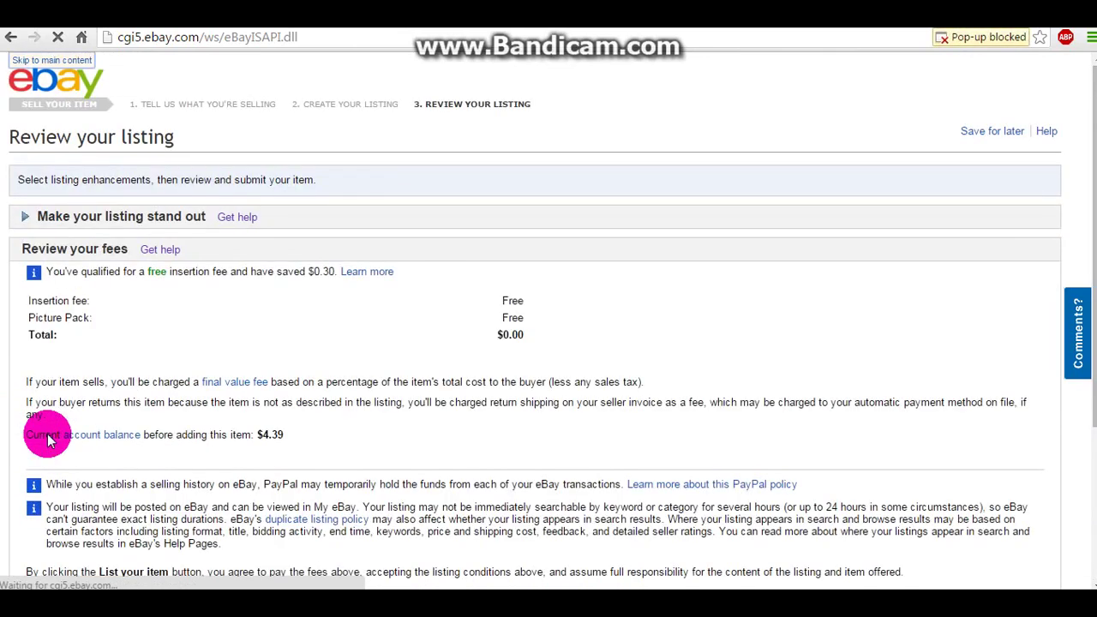
{"action": "scroll", "coordinate": [409, 409], "scroll_direction": "down", "scroll_amount": 3}
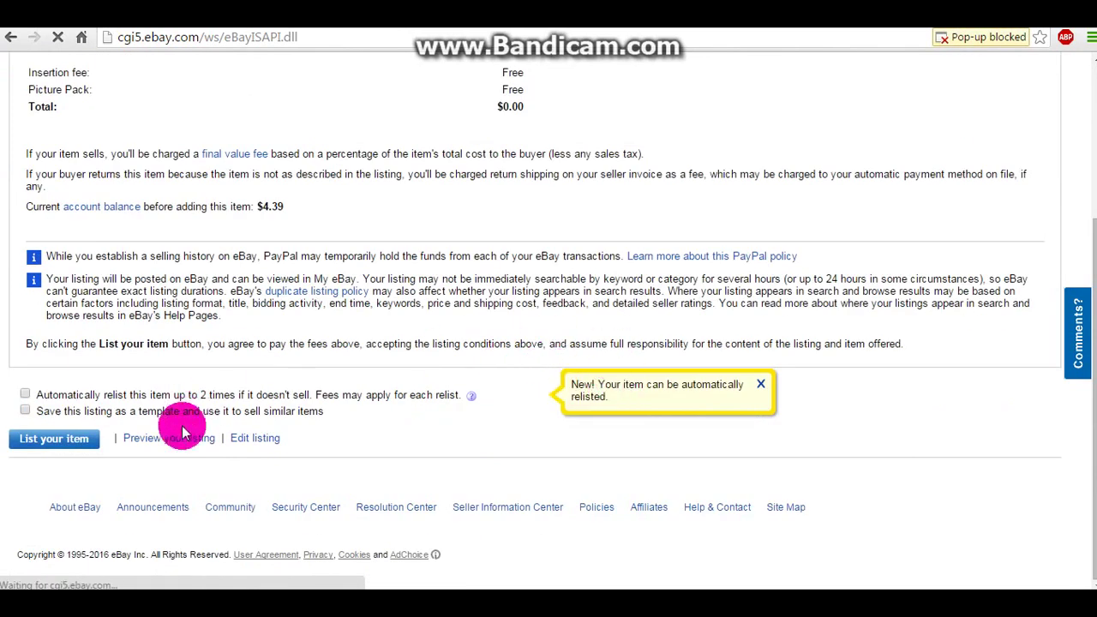
{"action": "left_click", "coordinate": [171, 439]}
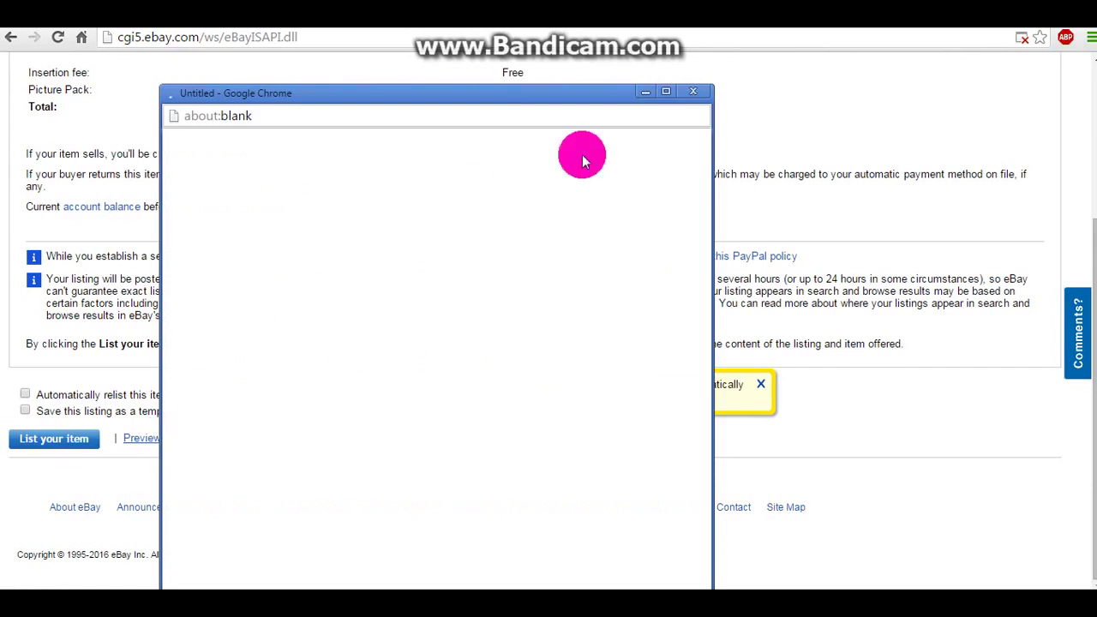
Step: Maximize the listing preview, test its CLICK HERE FOR MORE ITEMS! description link, then close the preview
{"action": "left_click", "coordinate": [667, 92]}
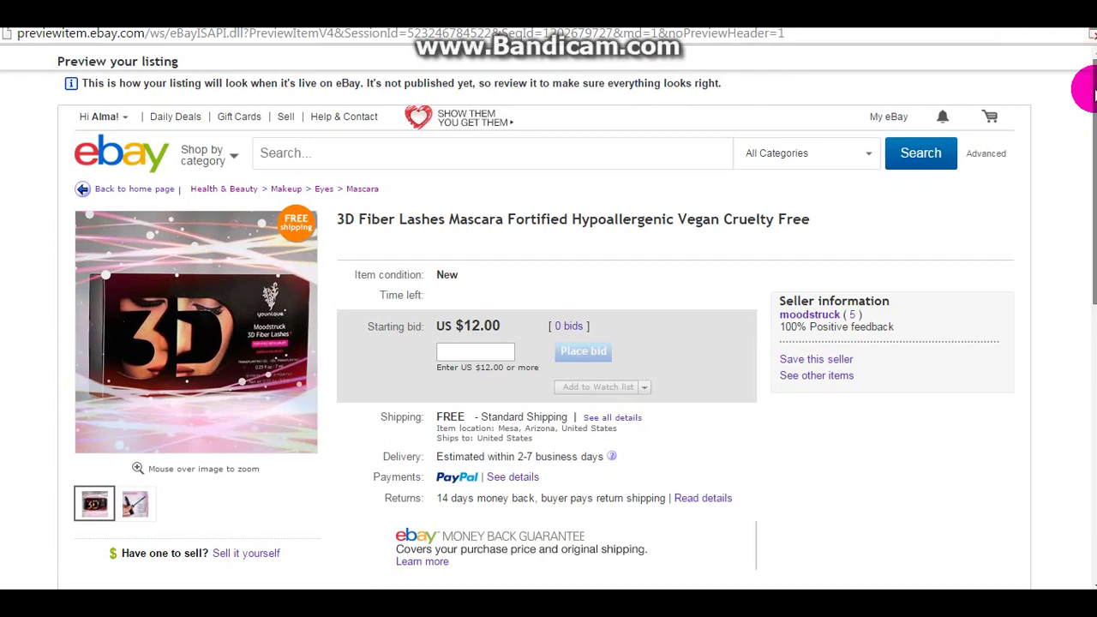
{"action": "scroll", "coordinate": [1093, 171], "scroll_direction": "down", "scroll_amount": 4}
{"action": "scroll", "coordinate": [1093, 268], "scroll_direction": "down", "scroll_amount": 2}
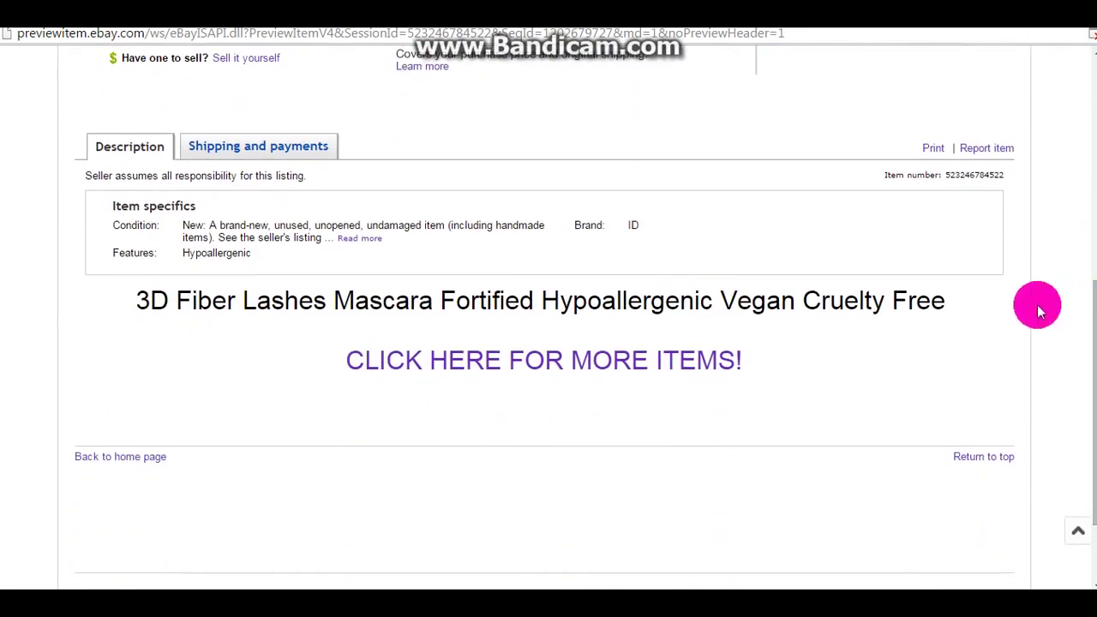
{"action": "left_click", "coordinate": [560, 367]}
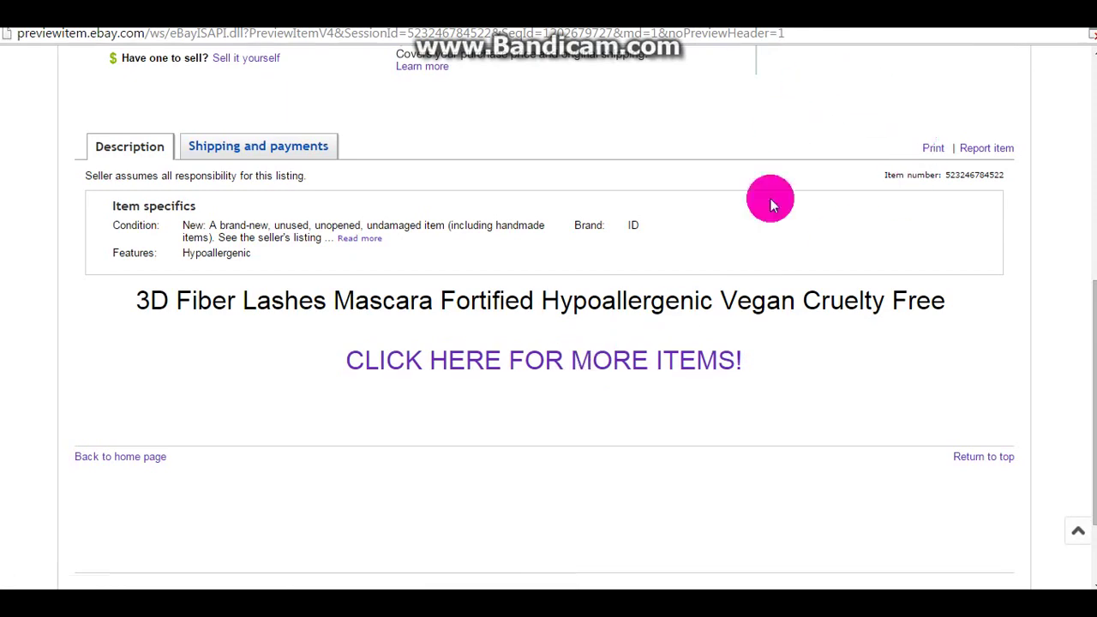
{"action": "scroll", "coordinate": [1089, 291], "scroll_direction": "up", "scroll_amount": 1}
{"action": "left_click_drag", "start_coordinate": [1092, 291], "coordinate": [1066, 159]}
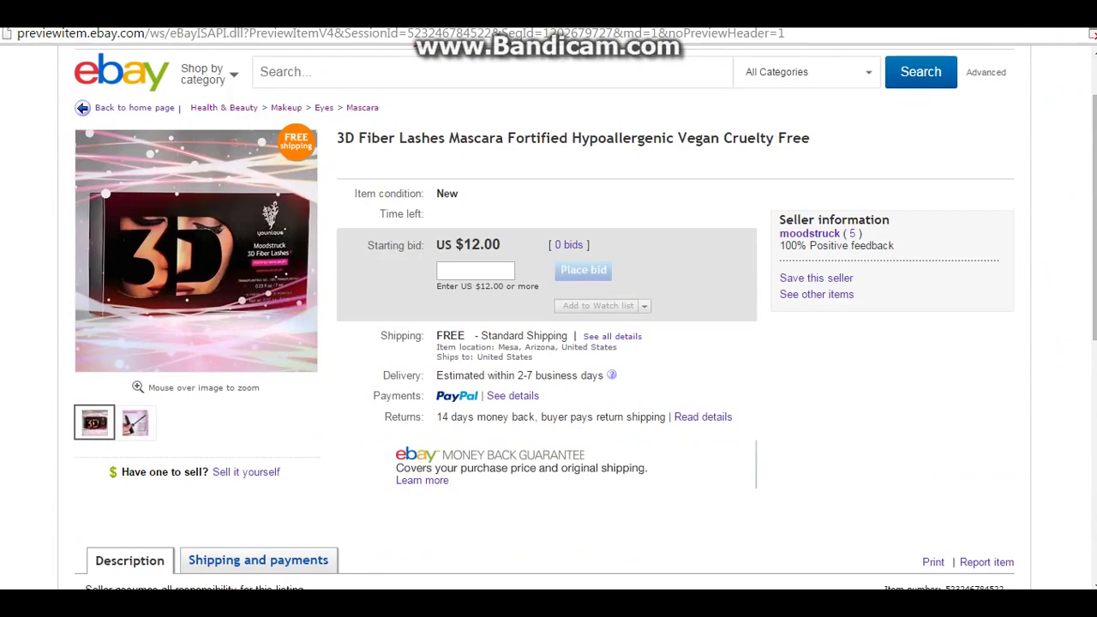
{"action": "key", "text": "ctrl+w"}
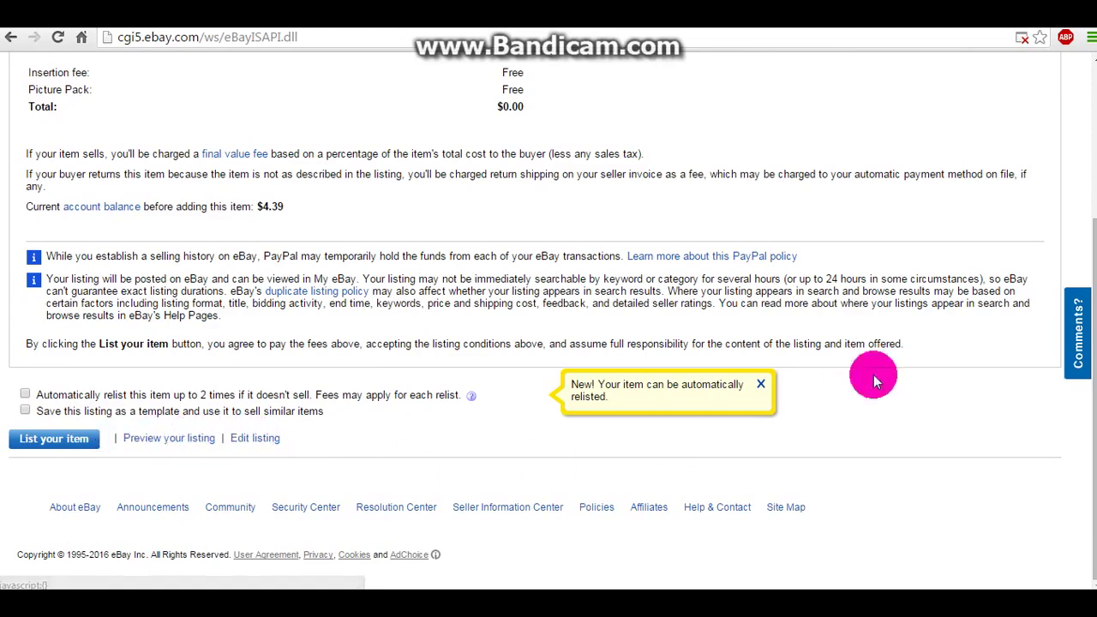
Step: Publish the mascara listing with List your item at the bottom of the review page
{"action": "scroll", "coordinate": [549, 320], "scroll_direction": "up", "scroll_amount": 3}
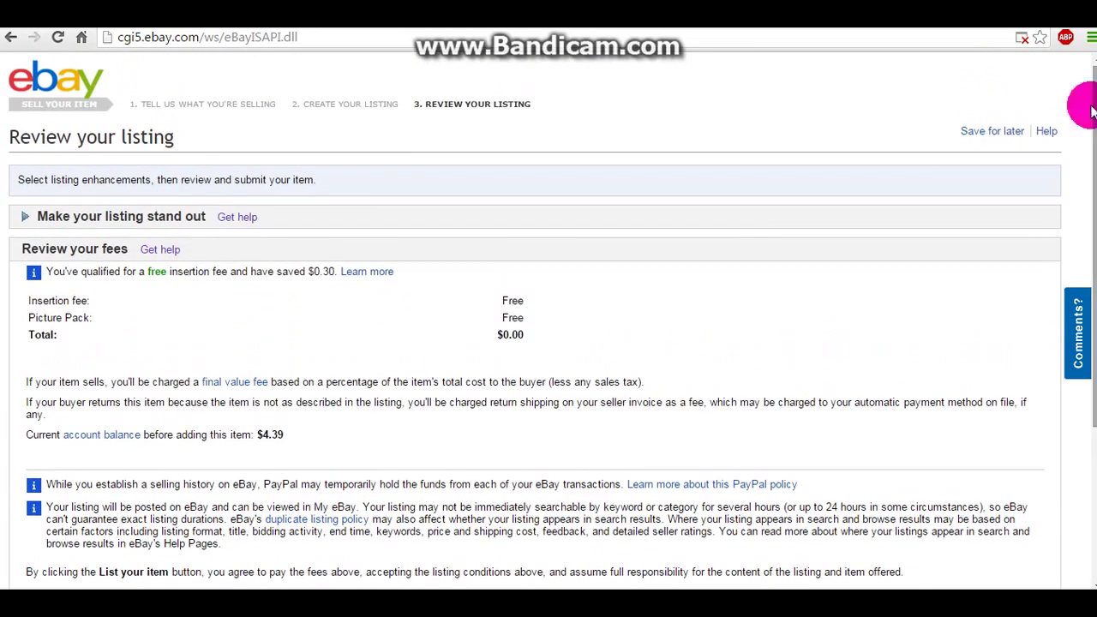
{"action": "scroll", "coordinate": [160, 384], "scroll_direction": "down", "scroll_amount": 3}
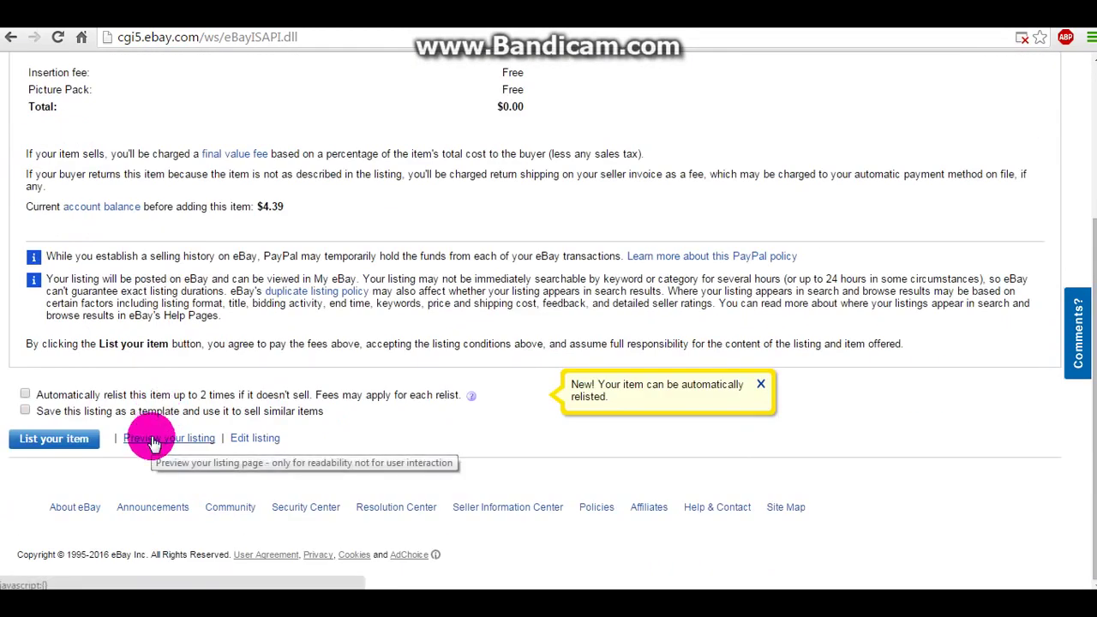
{"action": "left_click", "coordinate": [42, 444]}
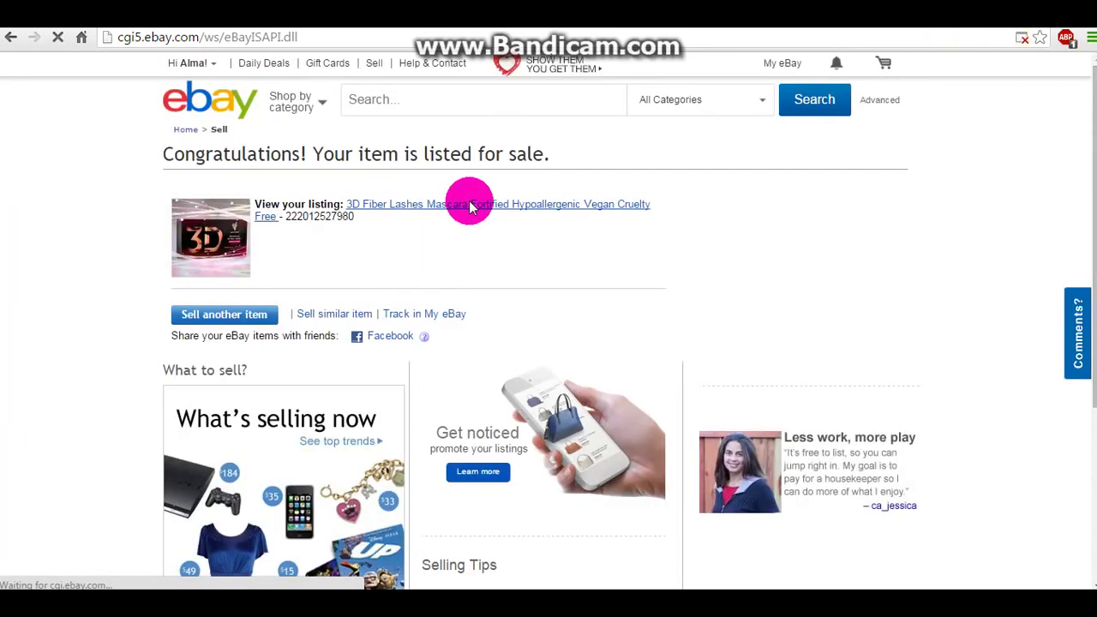
Step: Open the newly published mascara listing and follow its CLICK HERE FOR MORE ITEMS! link
{"action": "left_click", "coordinate": [469, 206]}
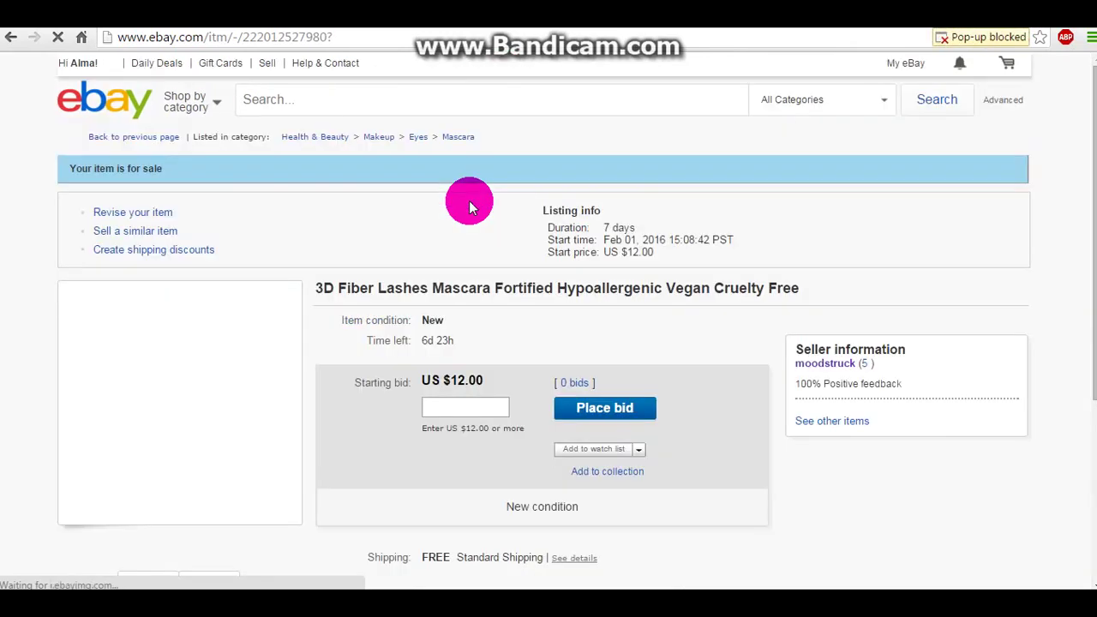
{"action": "scroll", "coordinate": [739, 318], "scroll_direction": "down", "scroll_amount": 1}
{"action": "scroll", "coordinate": [738, 317], "scroll_direction": "down", "scroll_amount": 7}
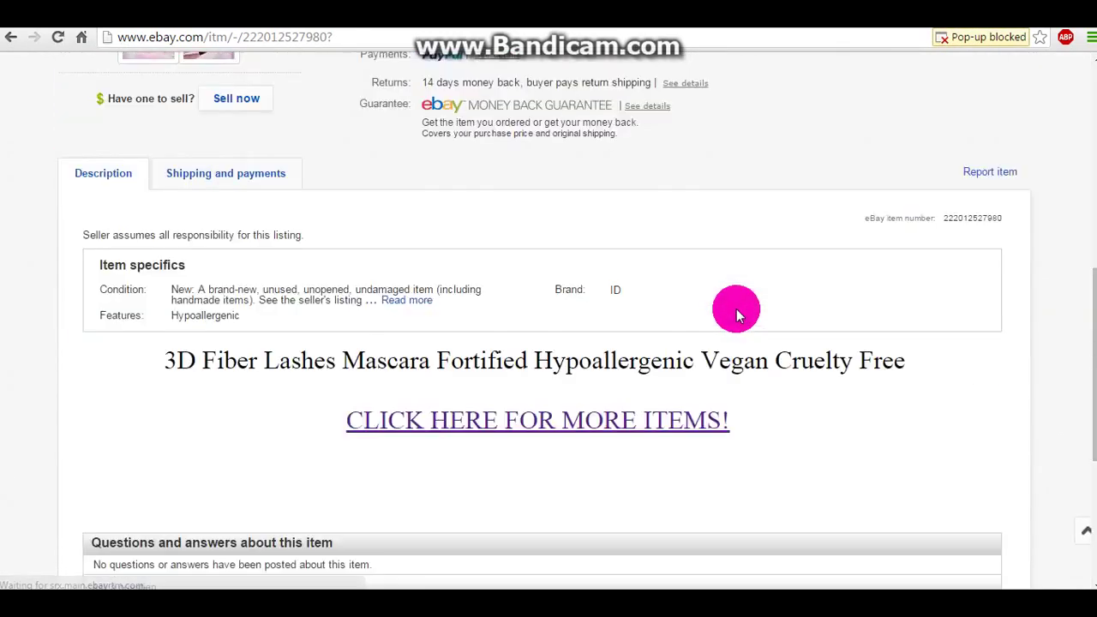
{"action": "left_click", "coordinate": [561, 341]}
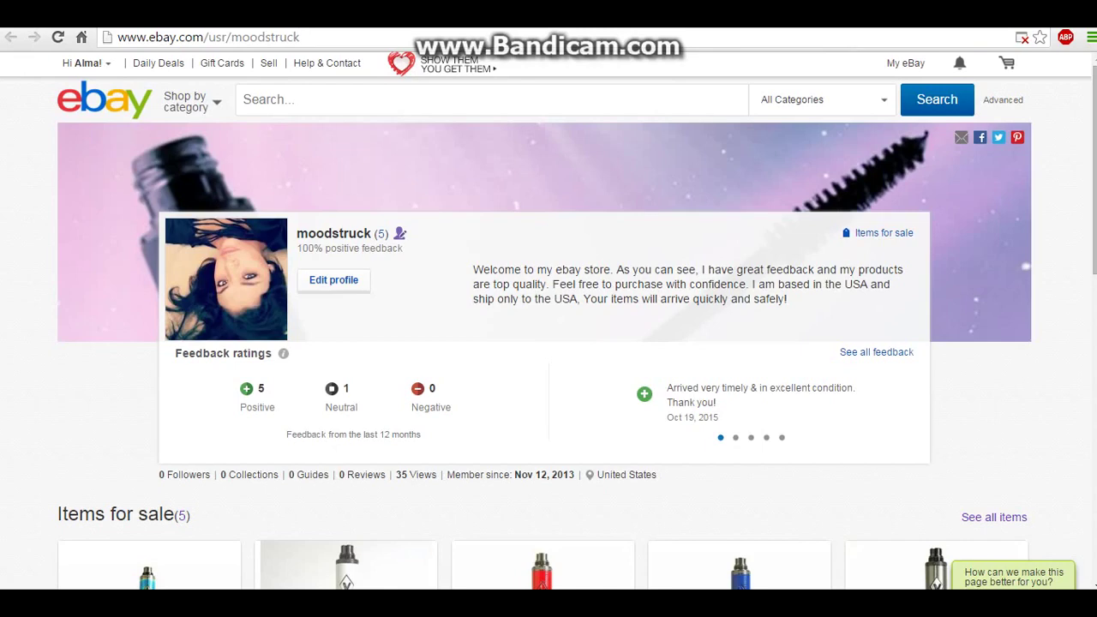
Step: Return to the seller profile window and browse its five items for sale
{"action": "key", "text": "ctrl+w"}
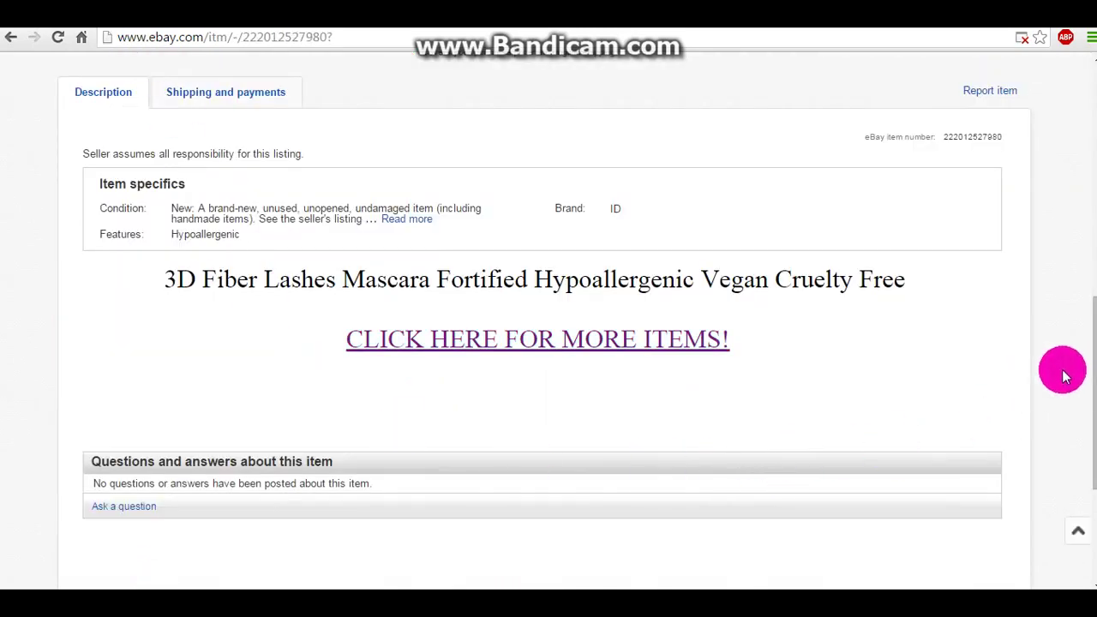
{"action": "left_click_drag", "start_coordinate": [1087, 368], "coordinate": [1087, 409]}
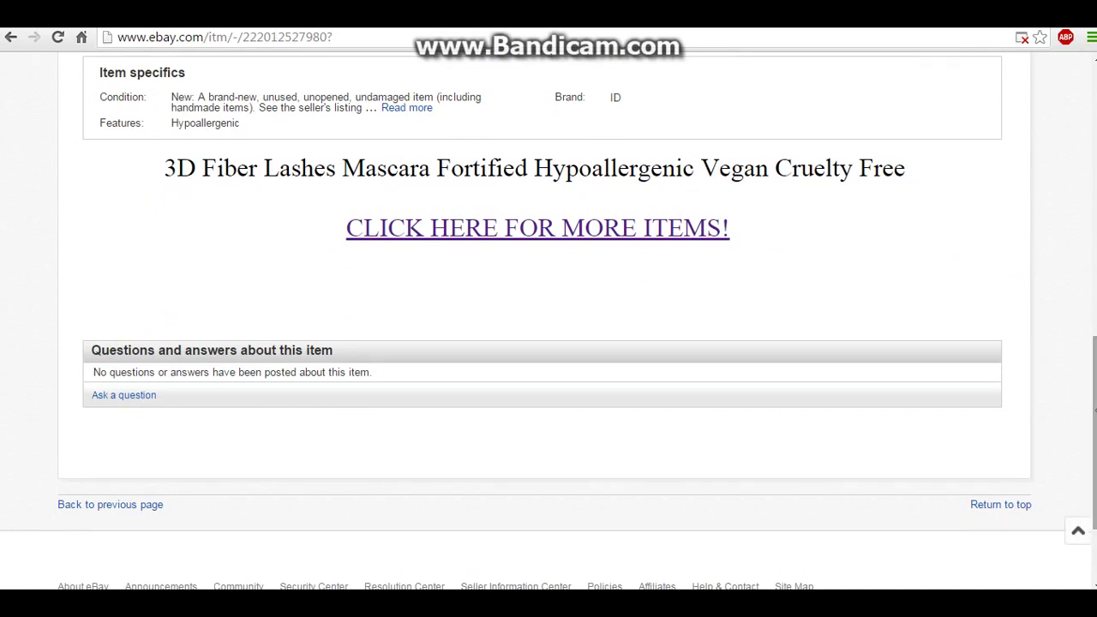
{"action": "key", "text": "alt+Tab"}
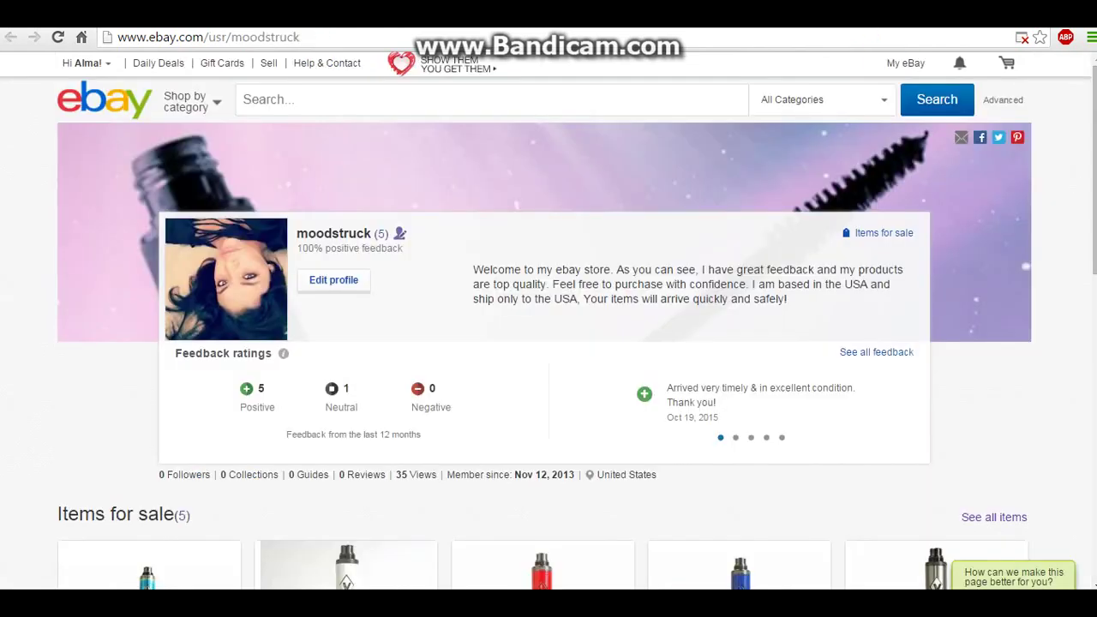
{"action": "scroll", "coordinate": [468, 326], "scroll_direction": "down", "scroll_amount": 4}
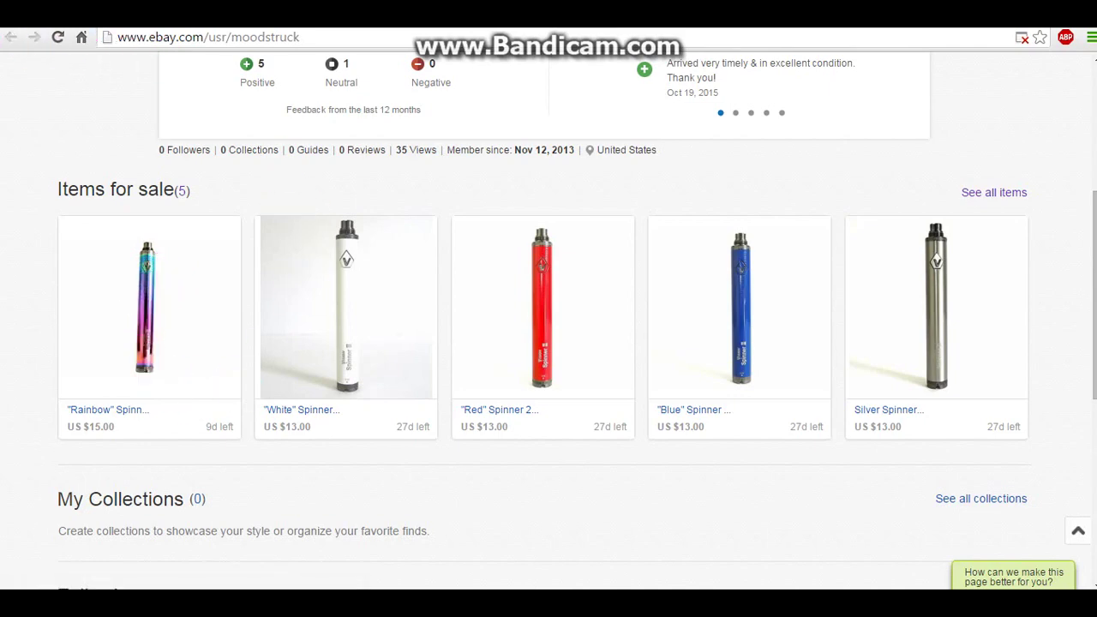
{"action": "scroll", "coordinate": [717, 279], "scroll_direction": "up", "scroll_amount": 4}
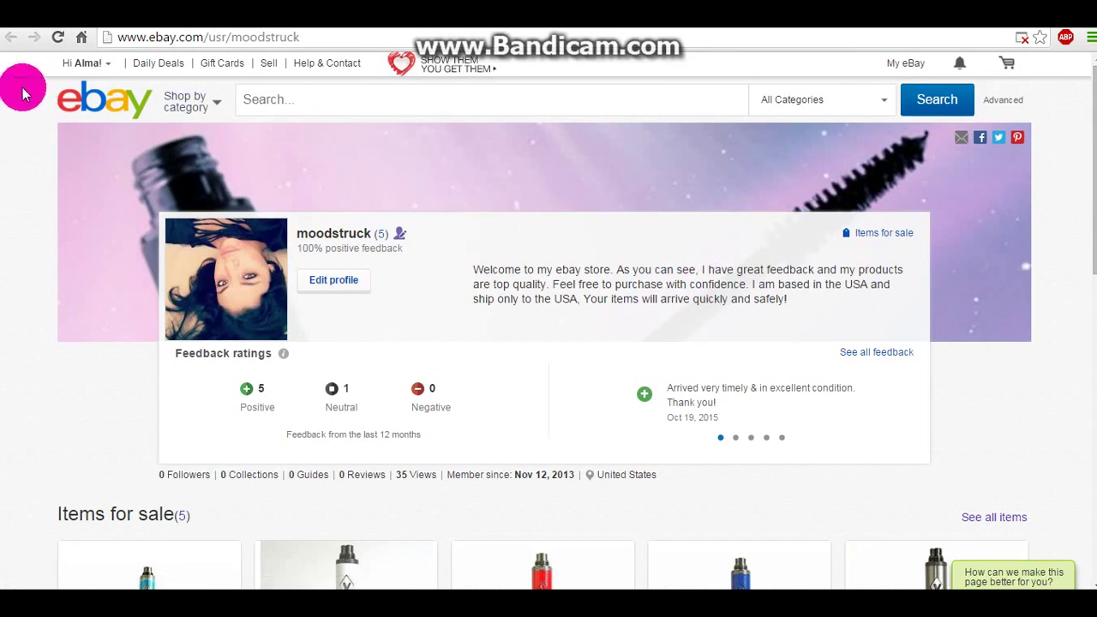
Step: Open the Rainbow Spinner item's listing from the seller's account pages
{"action": "left_click", "coordinate": [105, 69]}
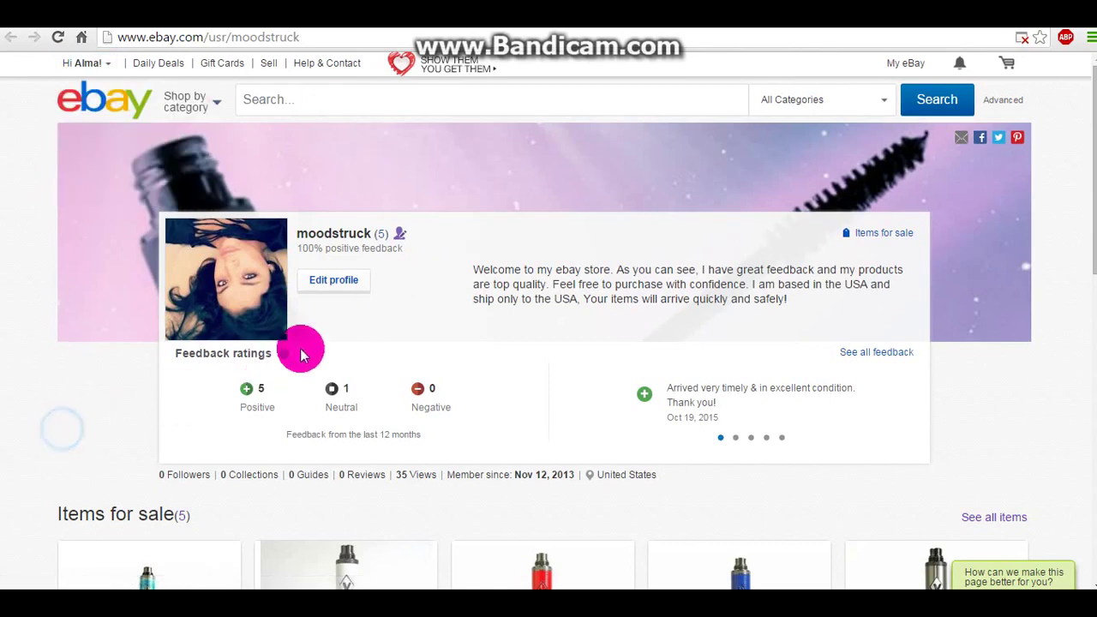
{"action": "scroll", "coordinate": [241, 261], "scroll_direction": "down", "scroll_amount": 3}
{"action": "left_click", "coordinate": [174, 391]}
{"action": "scroll", "coordinate": [489, 350], "scroll_direction": "up", "scroll_amount": 3}
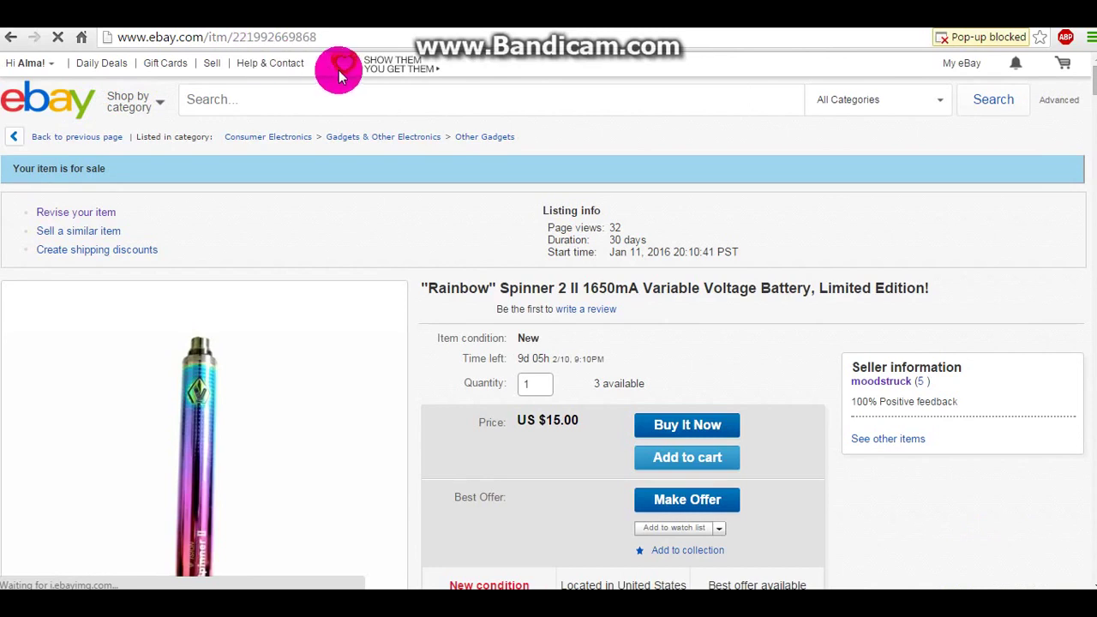
Step: Copy the Rainbow Spinner listing's web address and return to the mascara listing
{"action": "triple_click", "coordinate": [333, 36]}
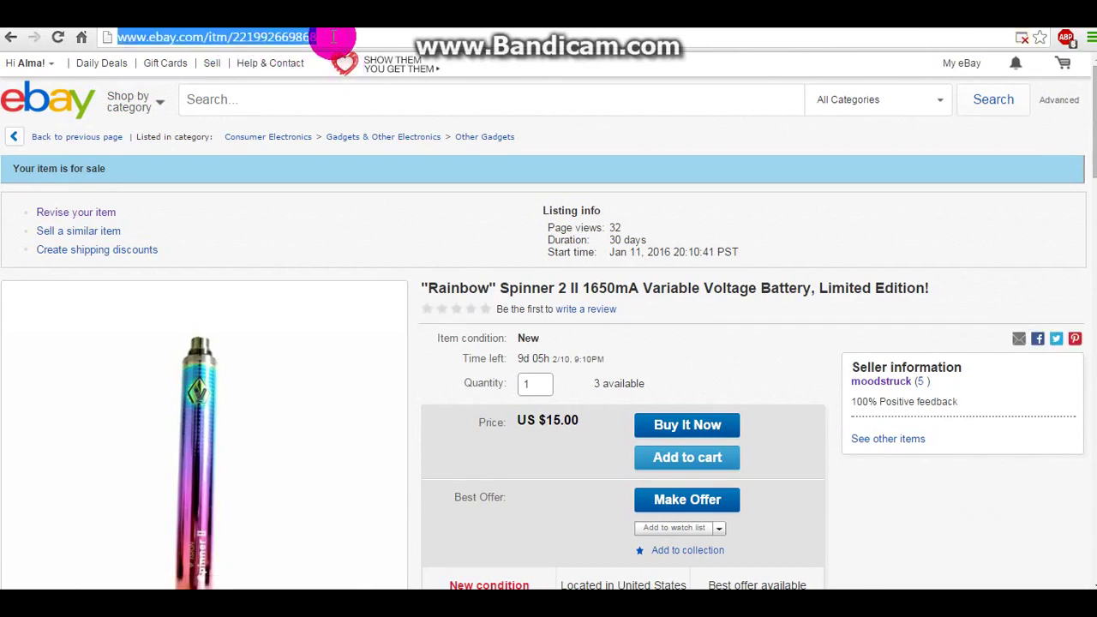
{"action": "right_click", "coordinate": [269, 37]}
{"action": "left_click", "coordinate": [299, 90]}
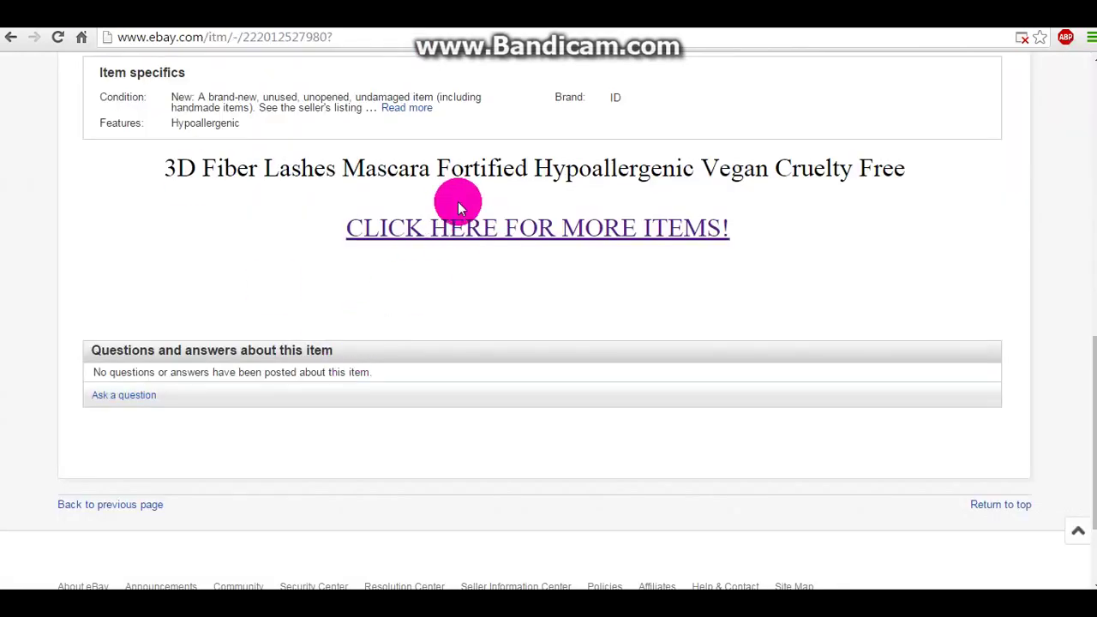
{"action": "scroll", "coordinate": [452, 225], "scroll_direction": "up", "scroll_amount": 4}
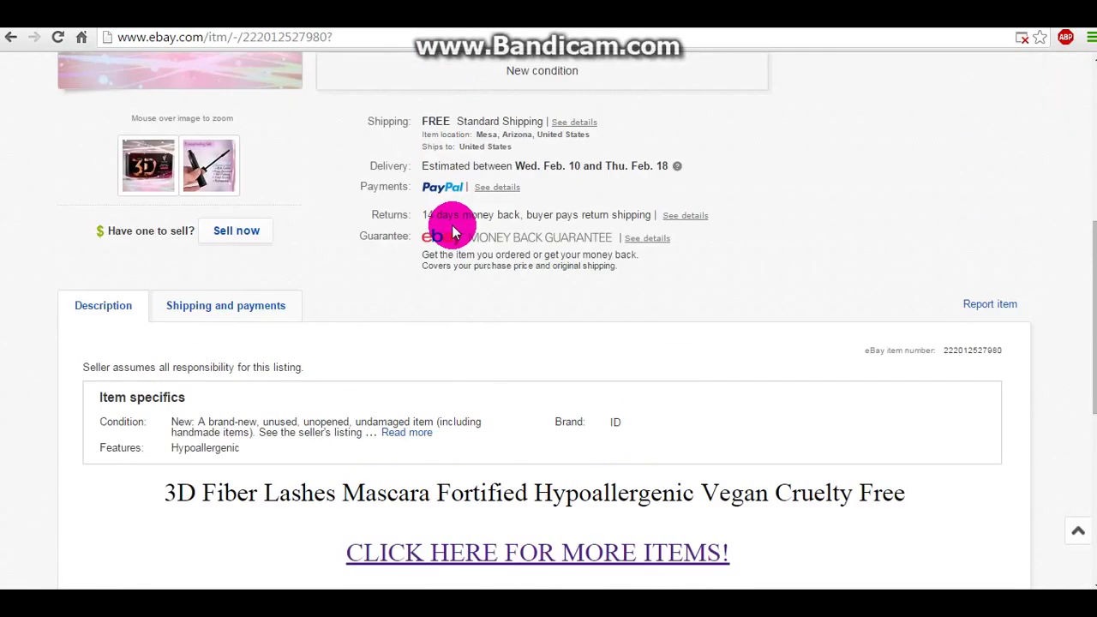
{"action": "scroll", "coordinate": [452, 224], "scroll_direction": "down", "scroll_amount": 7}
{"action": "scroll", "coordinate": [452, 225], "scroll_direction": "up", "scroll_amount": 15}
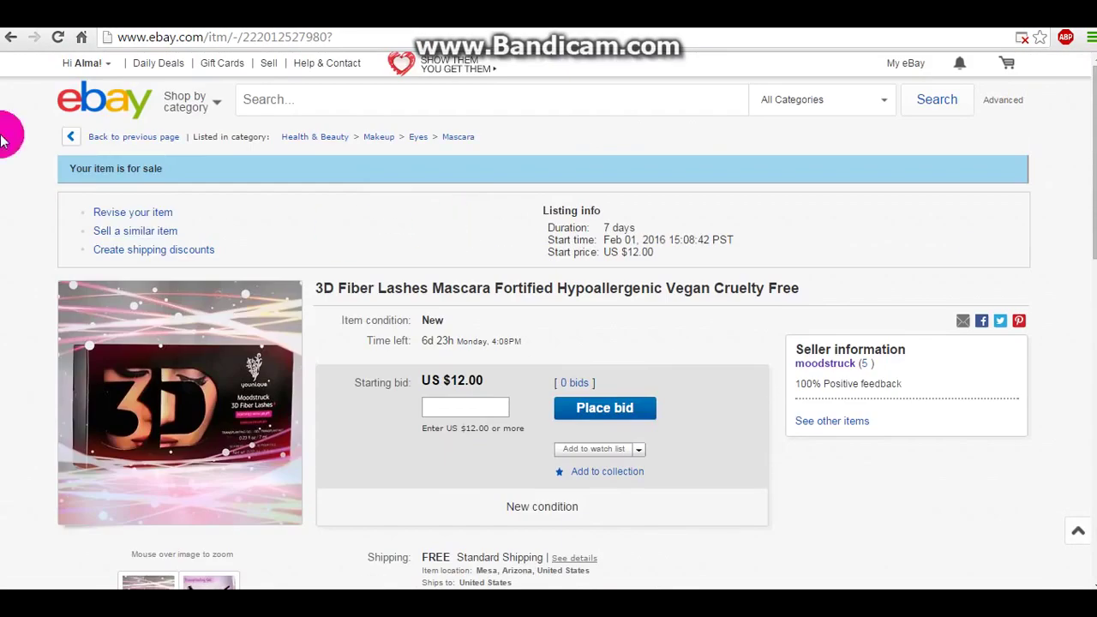
{"action": "left_click", "coordinate": [165, 214]}
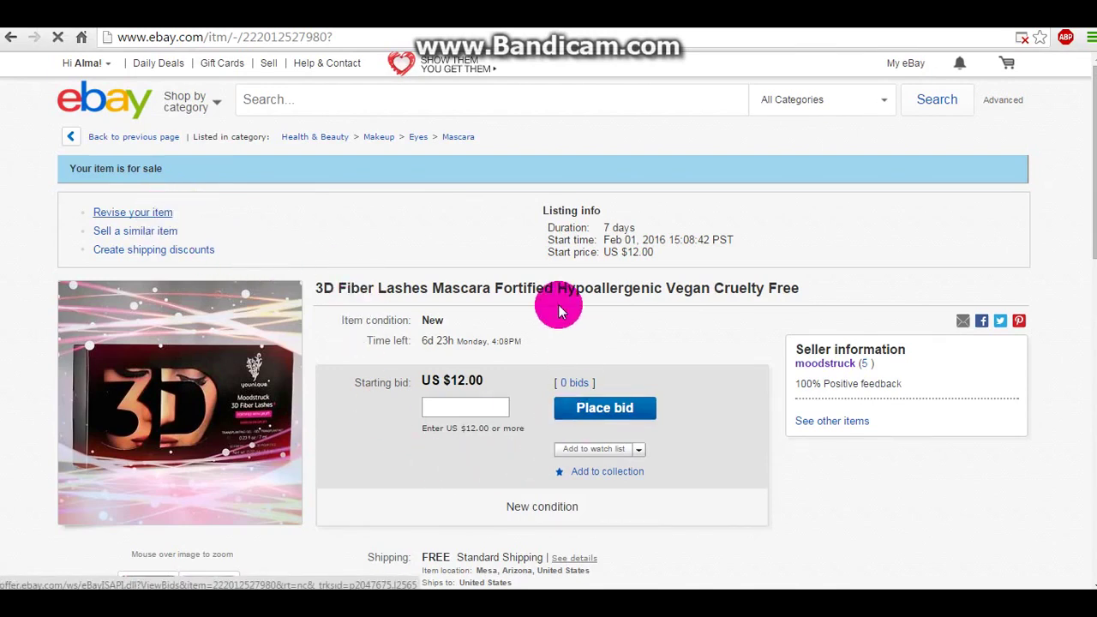
Step: In the revision form's HTML description, replace the link's profile URL with the Rainbow Spinner address
{"action": "left_click", "coordinate": [159, 214]}
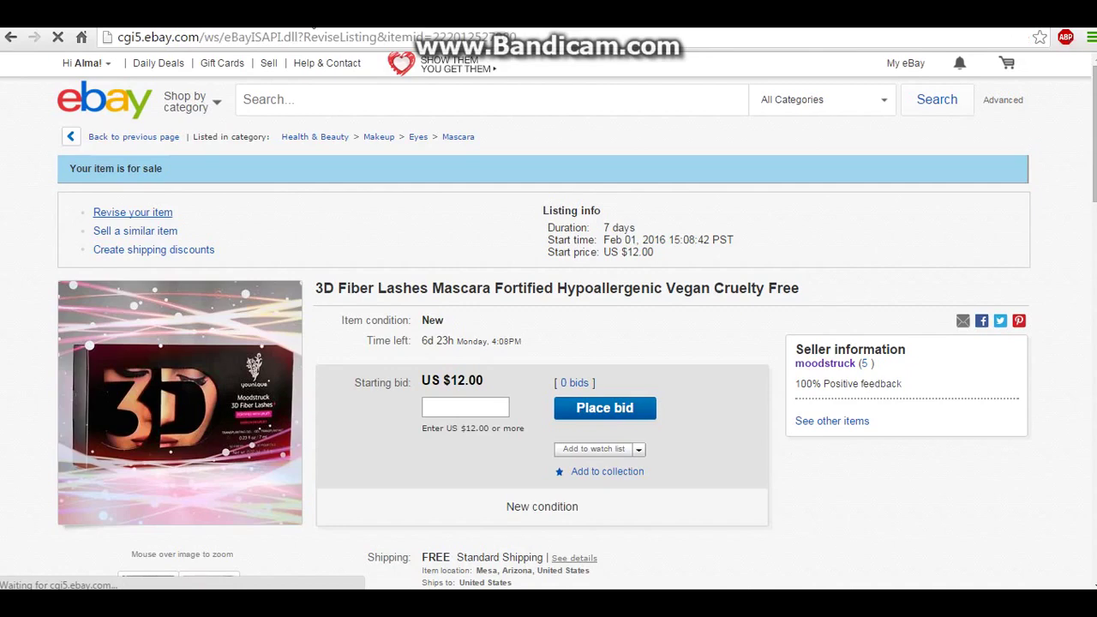
{"action": "scroll", "coordinate": [531, 397], "scroll_direction": "down", "scroll_amount": 20}
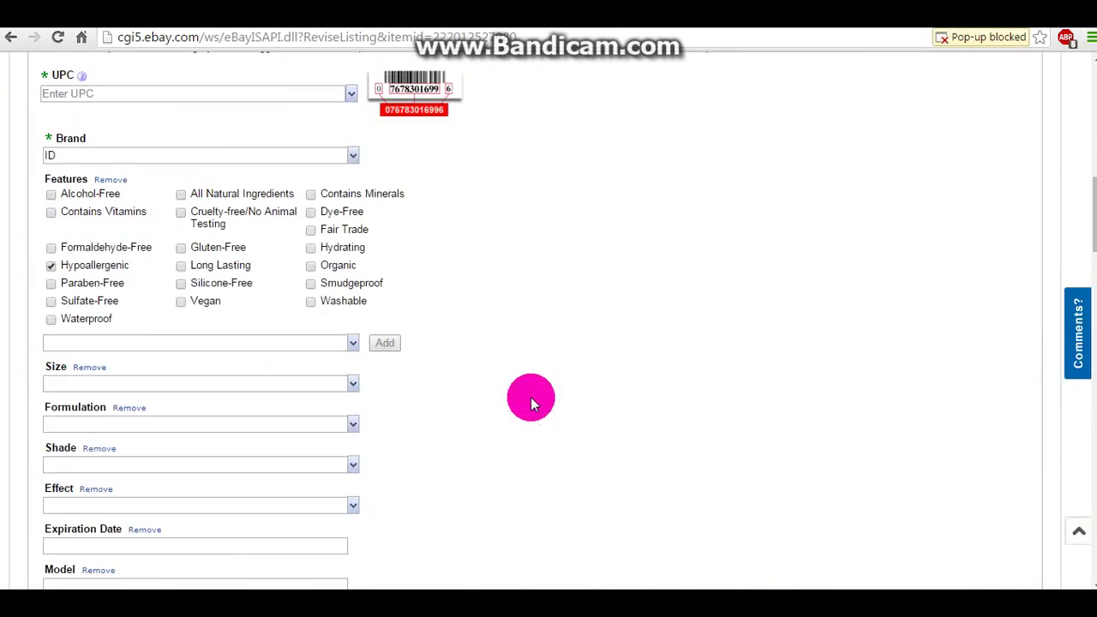
{"action": "left_click", "coordinate": [115, 315]}
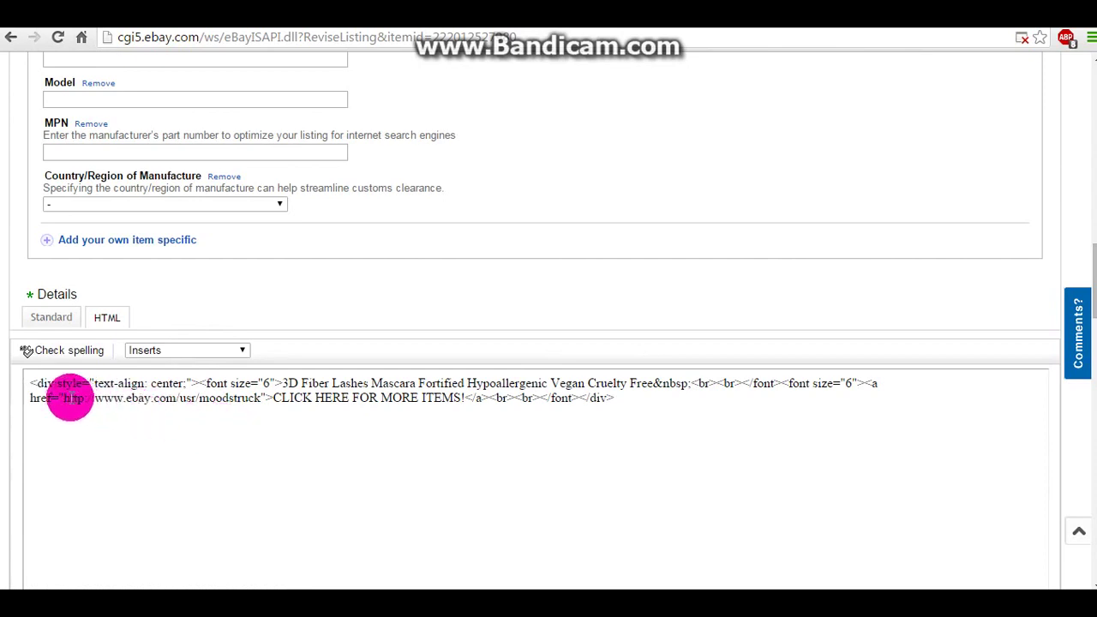
{"action": "left_click_drag", "start_coordinate": [63, 398], "coordinate": [256, 403]}
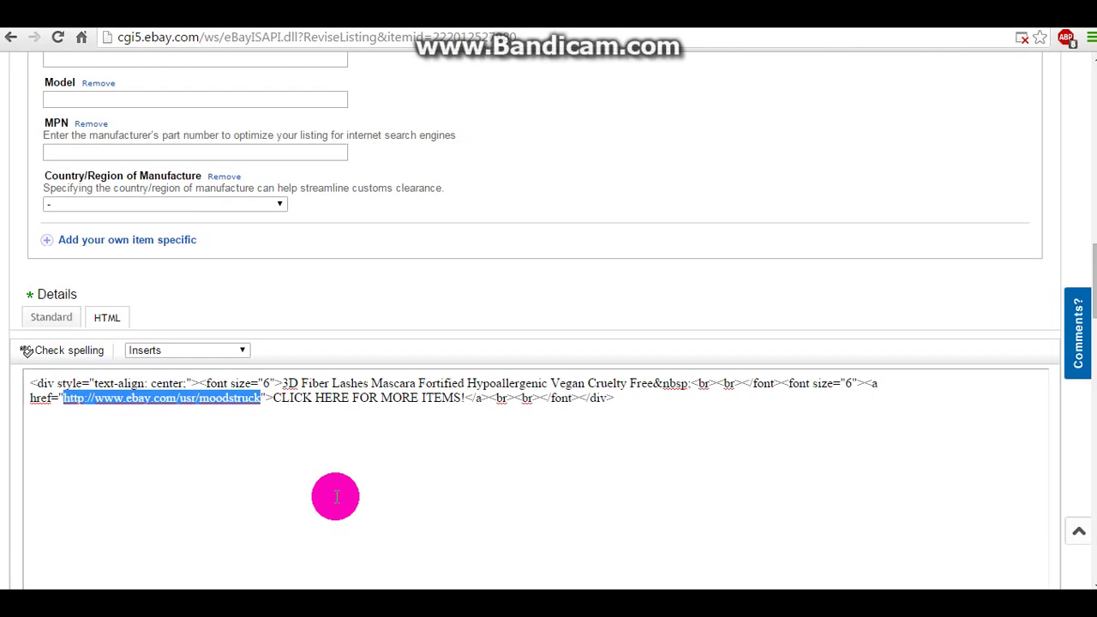
{"action": "key", "text": "ctrl+v"}
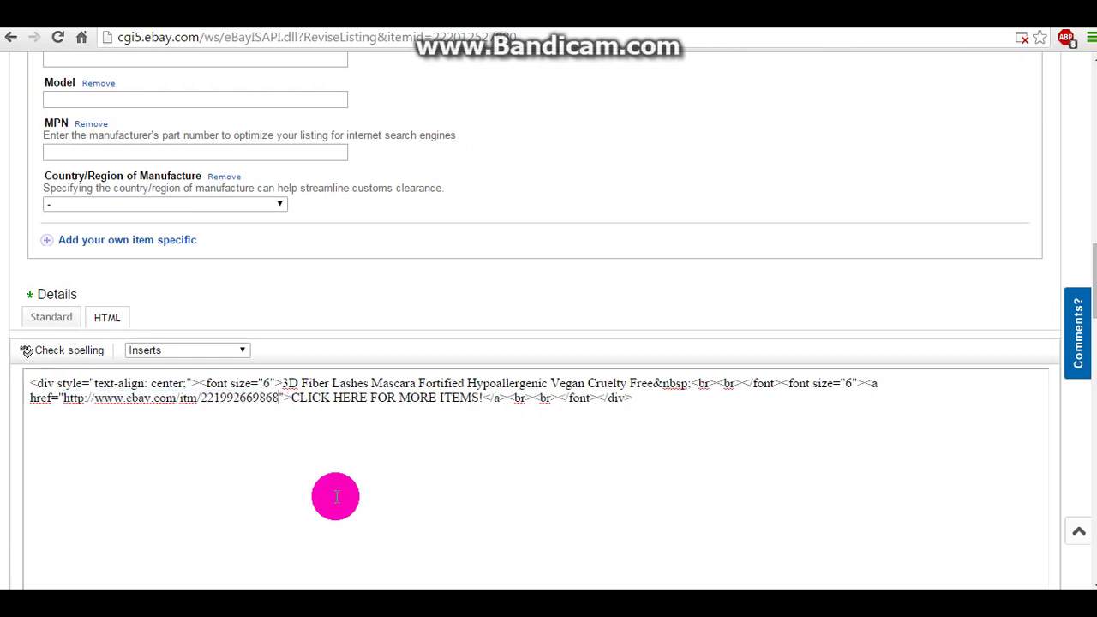
{"action": "left_click", "coordinate": [64, 323]}
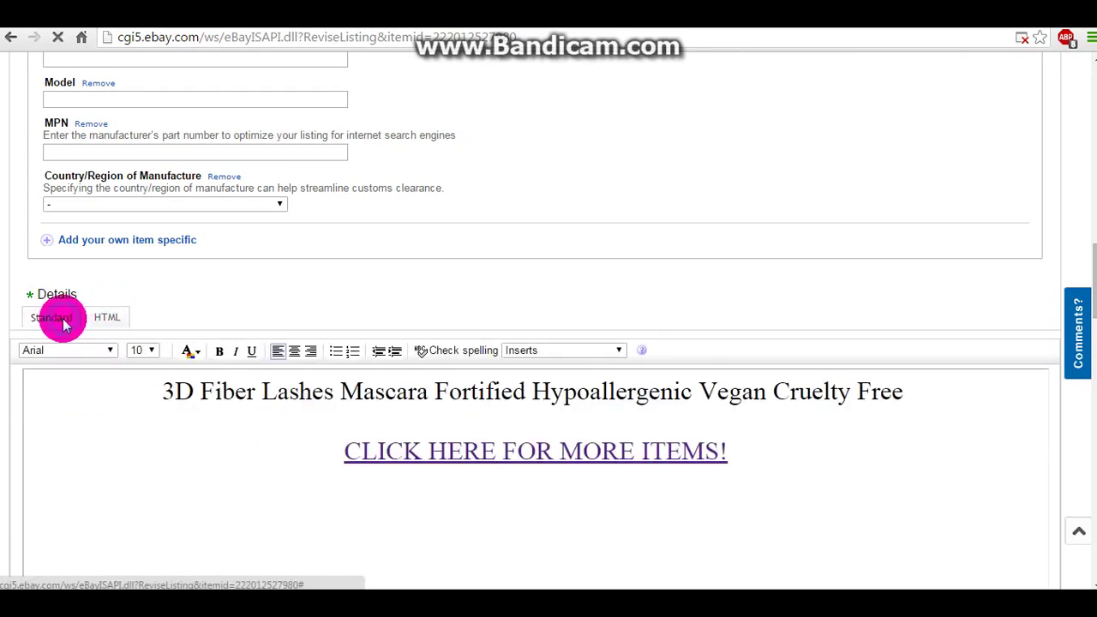
{"action": "scroll", "coordinate": [619, 411], "scroll_direction": "down", "scroll_amount": 15}
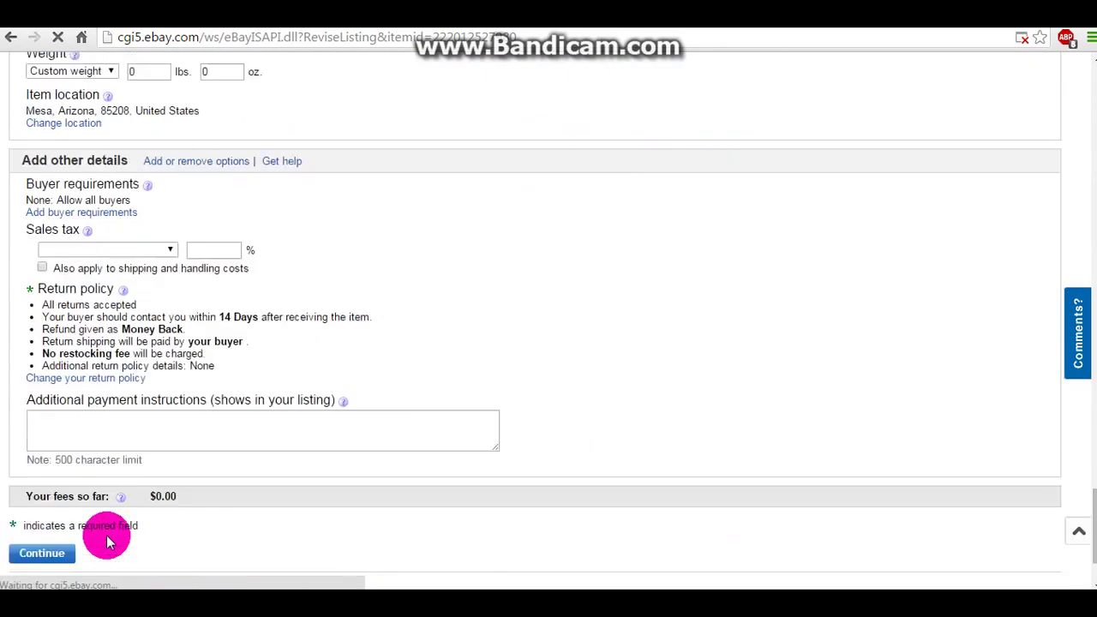
{"action": "scroll", "coordinate": [109, 541], "scroll_direction": "down", "scroll_amount": 3}
Step: Continue to the review page and submit the mascara listing revisions
{"action": "left_click", "coordinate": [28, 474]}
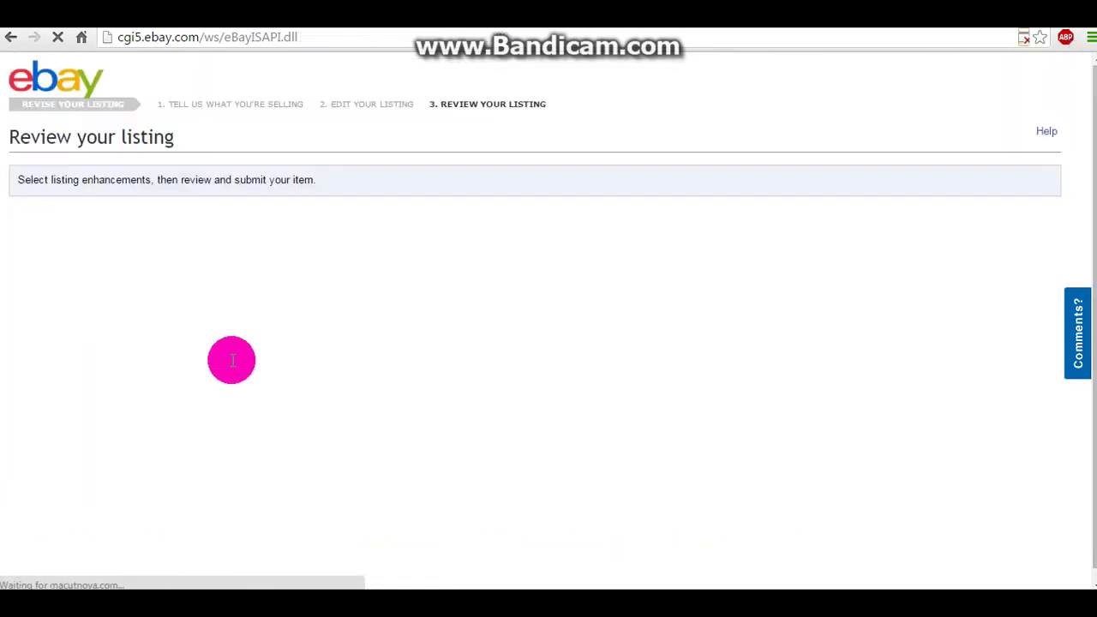
{"action": "scroll", "coordinate": [166, 380], "scroll_direction": "down", "scroll_amount": 3}
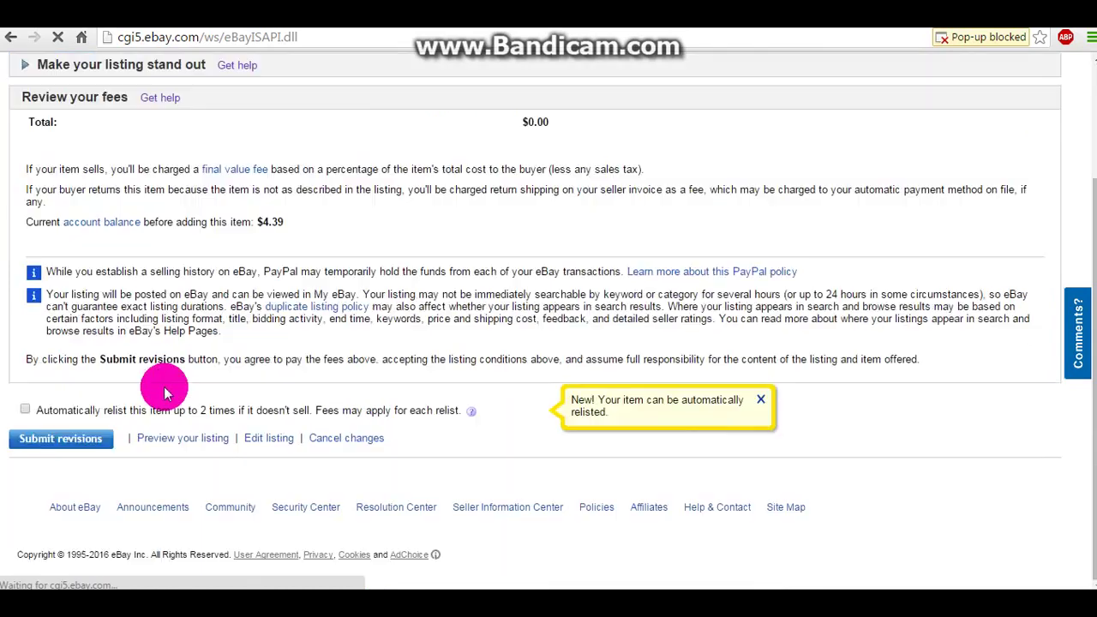
{"action": "left_click", "coordinate": [77, 435]}
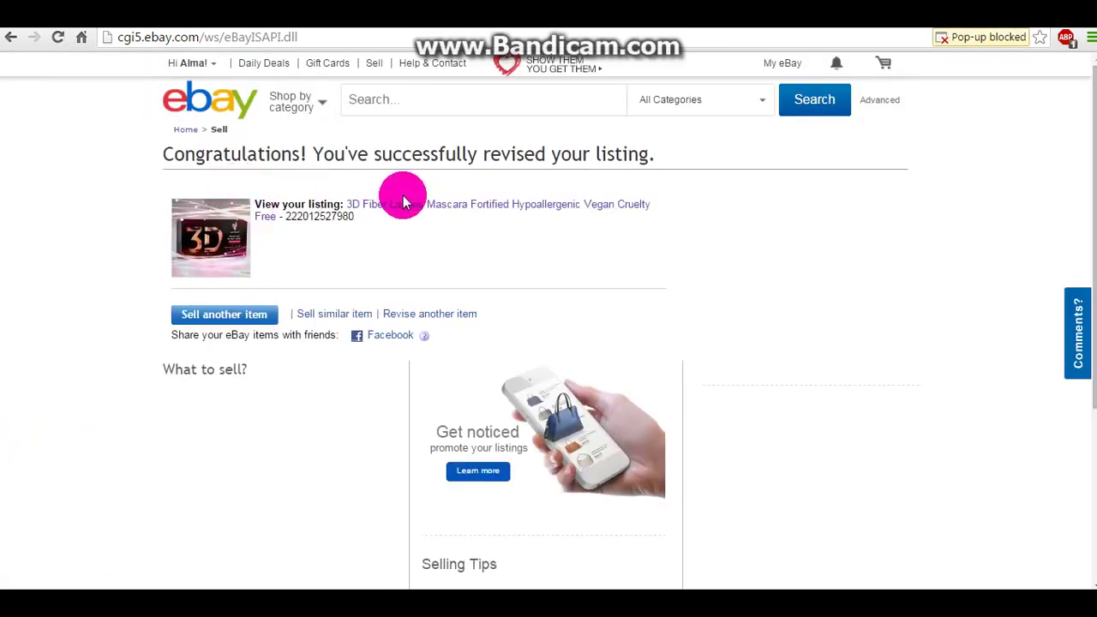
{"action": "left_click", "coordinate": [414, 214]}
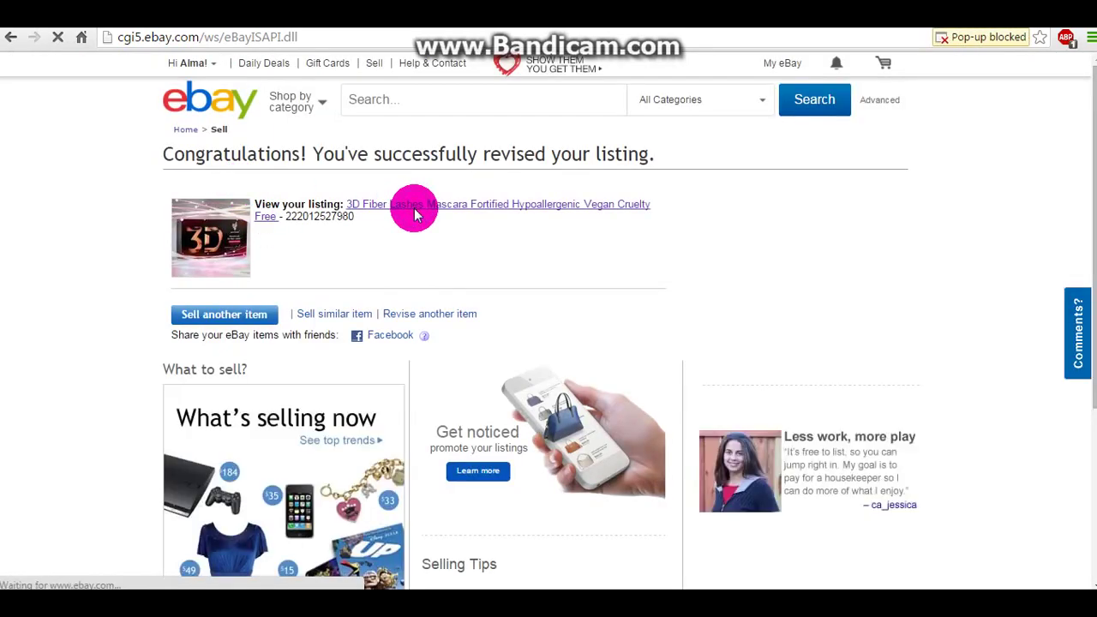
Step: Follow the live listing's CLICK HERE FOR MORE ITEMS! link to confirm it opens the Rainbow Spinner listing
{"action": "scroll", "coordinate": [414, 214], "scroll_direction": "down", "scroll_amount": 10}
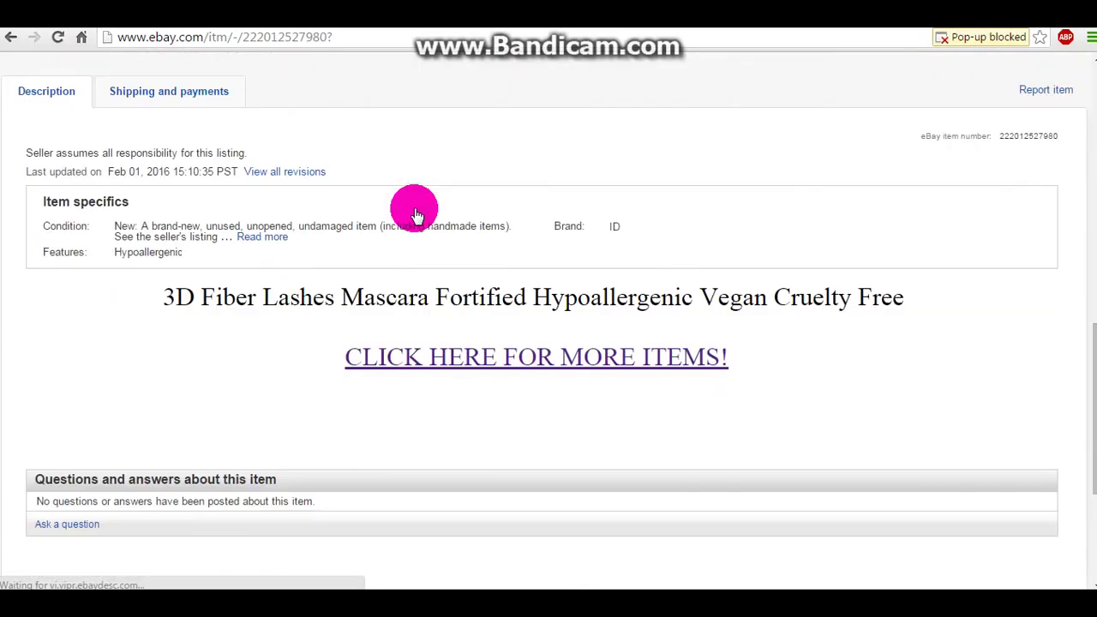
{"action": "scroll", "coordinate": [385, 254], "scroll_direction": "down", "scroll_amount": 3}
{"action": "scroll", "coordinate": [498, 275], "scroll_direction": "up", "scroll_amount": 3}
{"action": "left_click", "coordinate": [511, 330]}
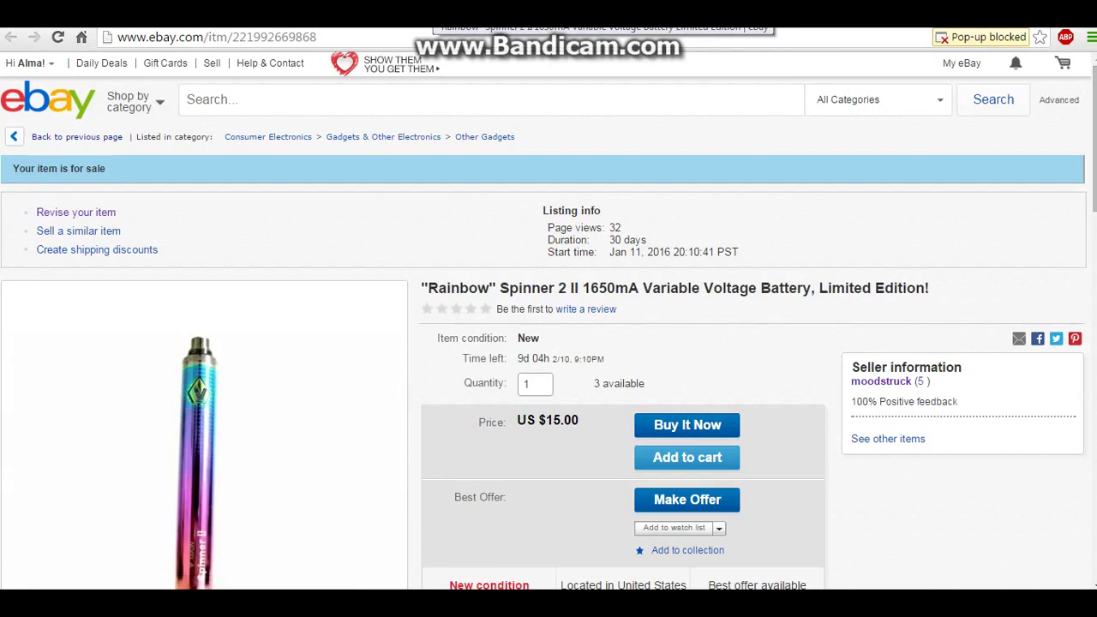
{"action": "scroll", "coordinate": [808, 129], "scroll_direction": "down", "scroll_amount": 4}
{"action": "scroll", "coordinate": [806, 133], "scroll_direction": "up", "scroll_amount": 4}
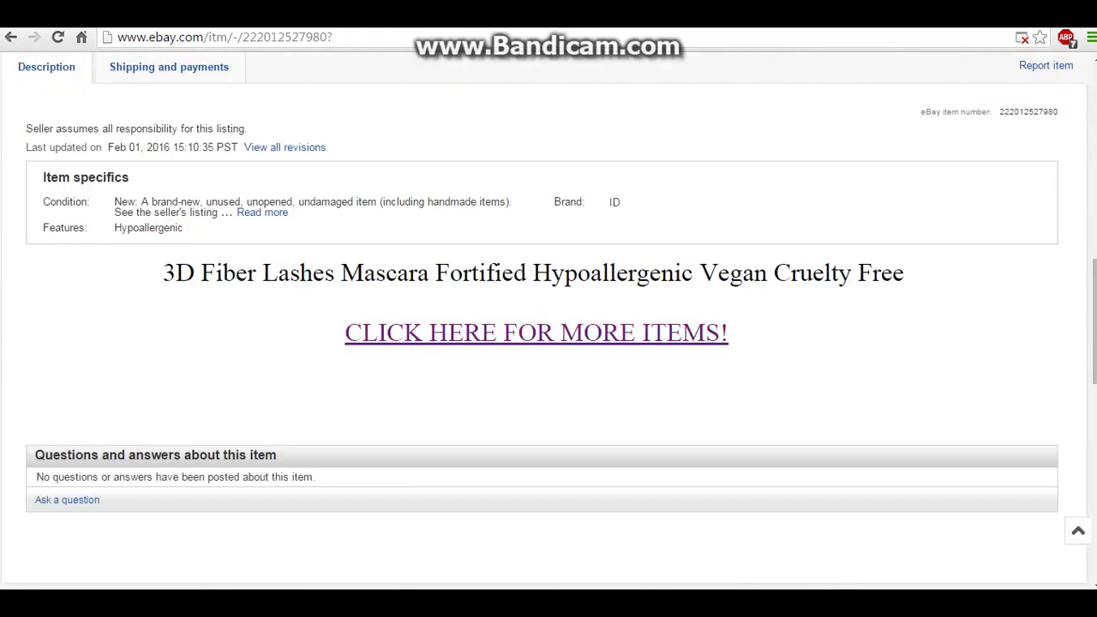
{"action": "left_click_drag", "start_coordinate": [320, 309], "coordinate": [570, 330]}
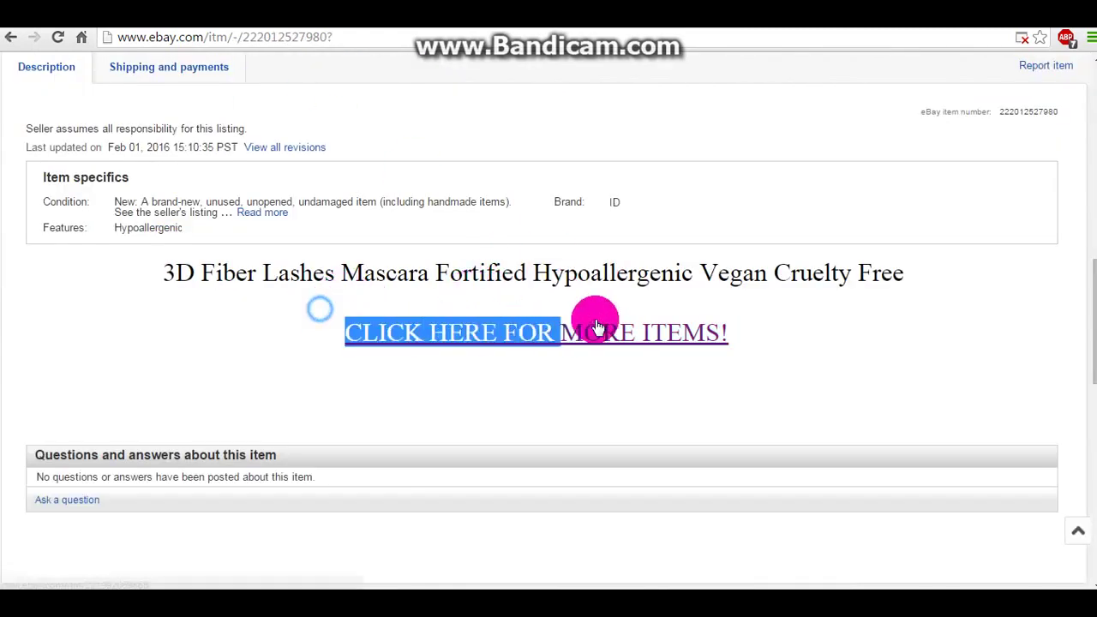
{"action": "left_click", "coordinate": [759, 335]}
{"action": "left_click", "coordinate": [612, 327]}
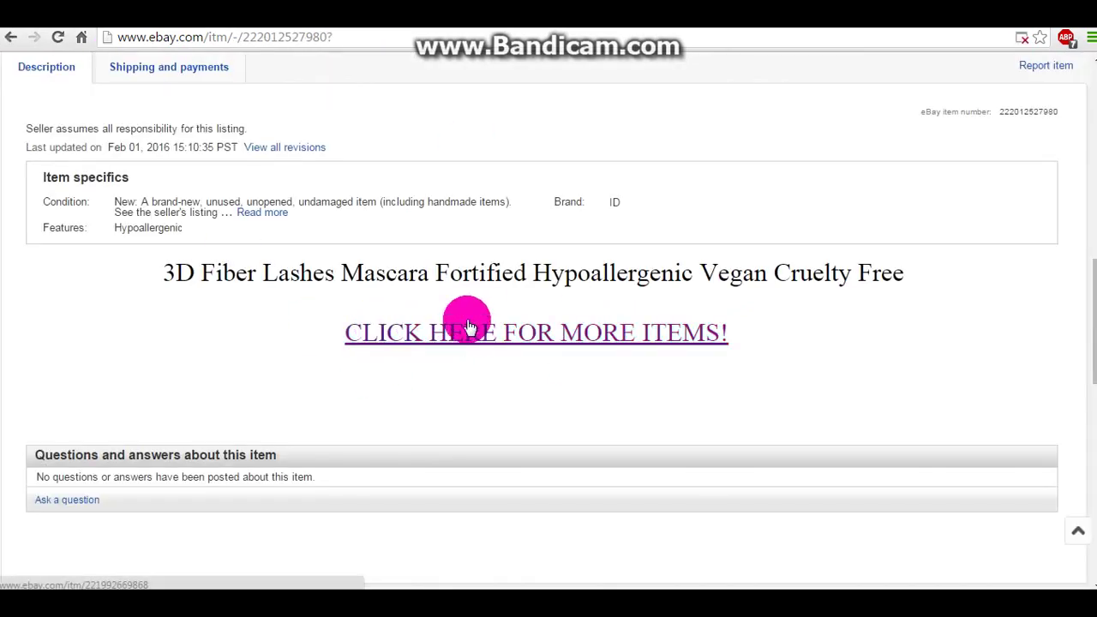
{"action": "scroll", "coordinate": [374, 339], "scroll_direction": "up", "scroll_amount": 4}
{"action": "scroll", "coordinate": [375, 339], "scroll_direction": "up", "scroll_amount": 6}
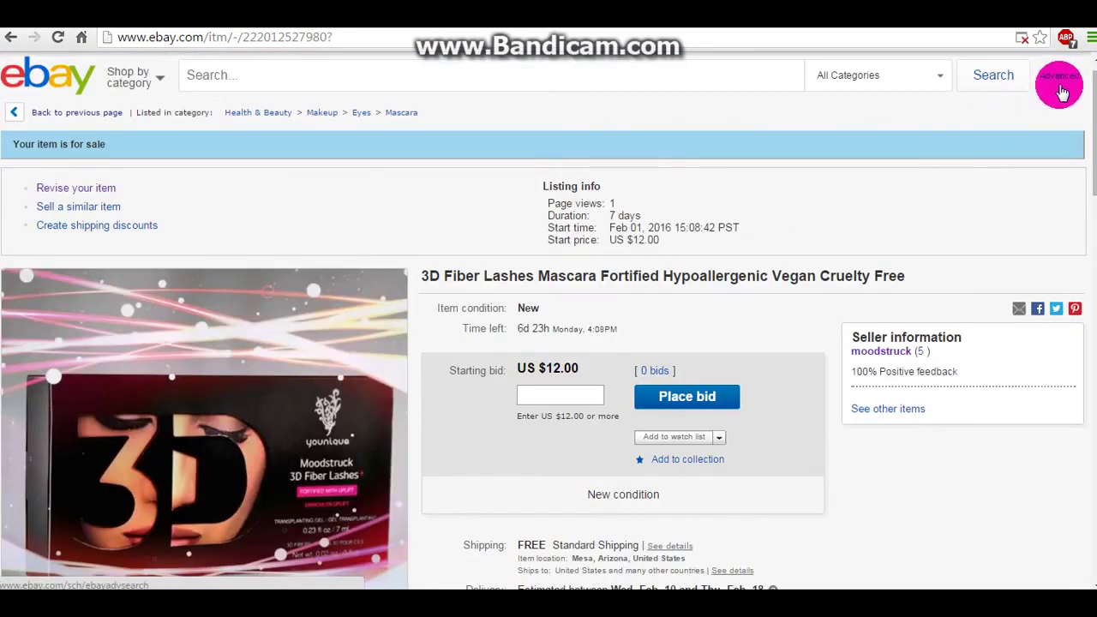